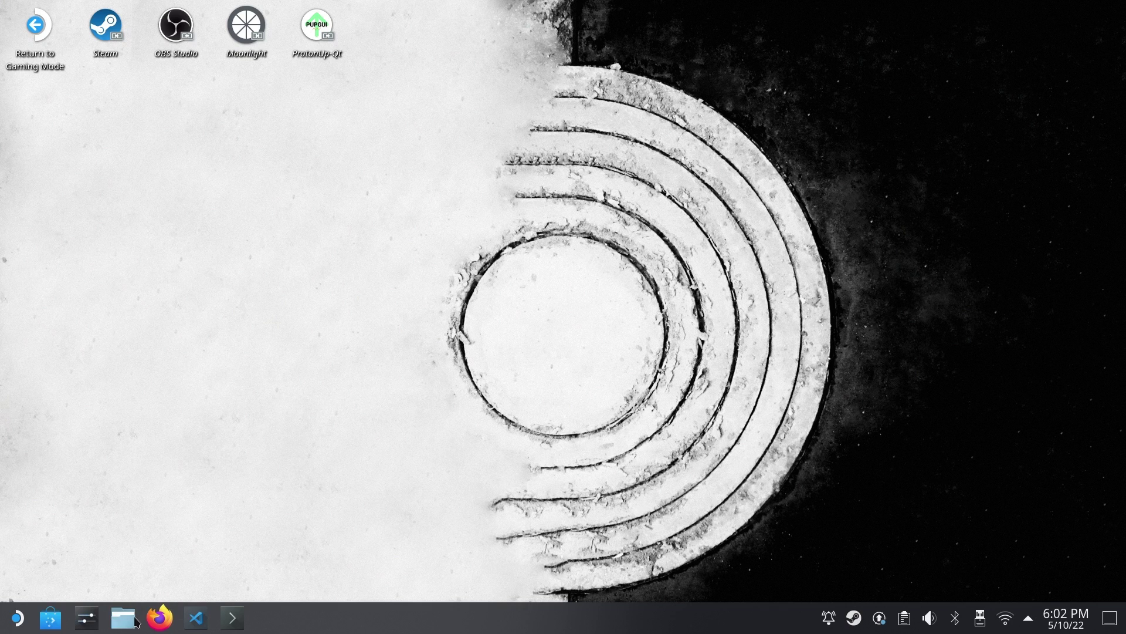
Launch Firefox from the Plasma taskbar.
click(159, 617)
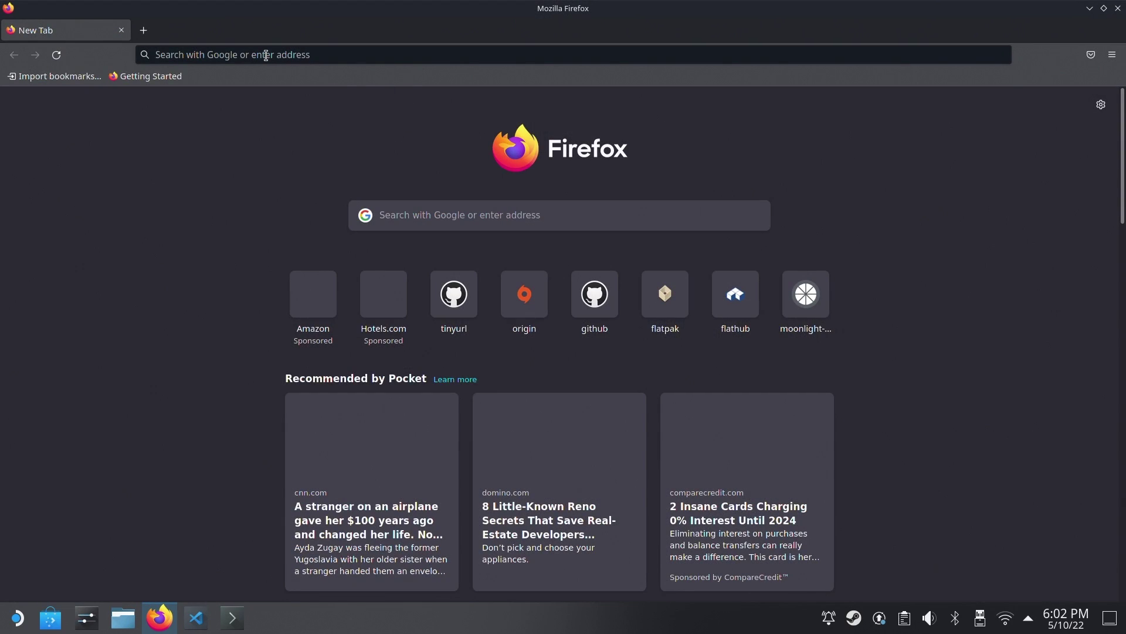
Search for 'emudeck', open emudeck.com and scroll down to its 5 Steps guide.
click(265, 55)
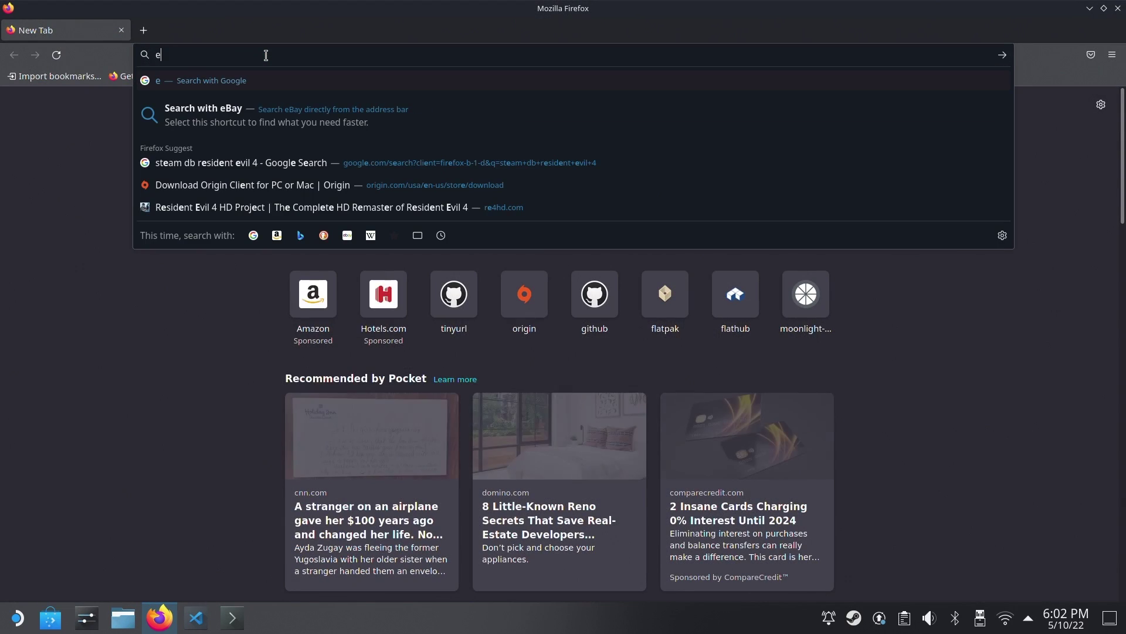
text(emuck)
key(BackSpace)
key(BackSpace)
text(deck)
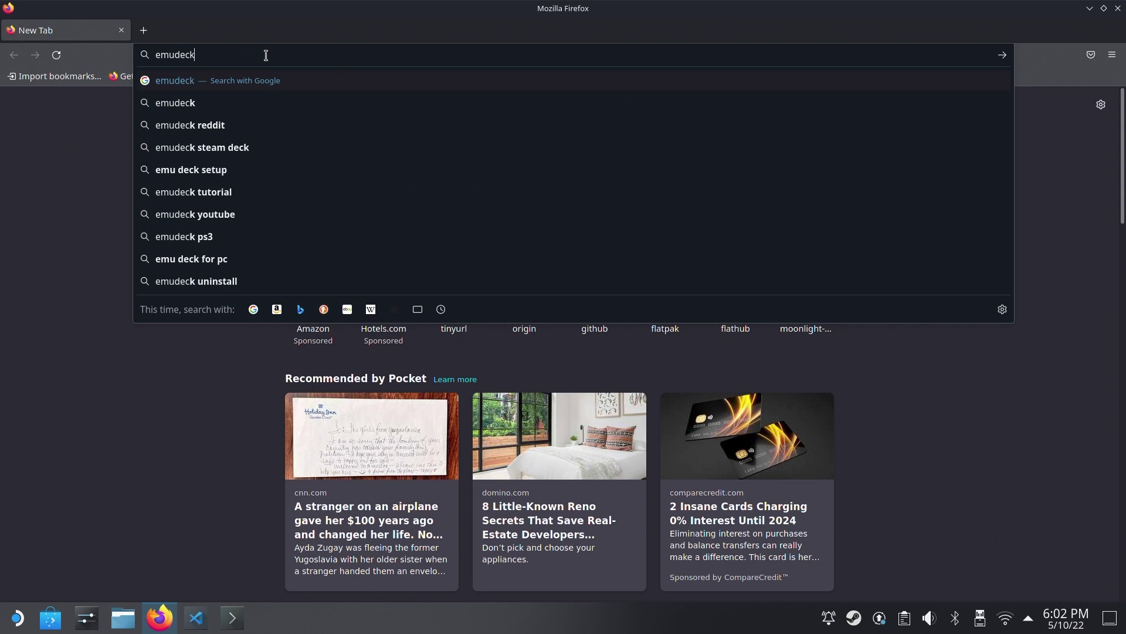
key(Return)
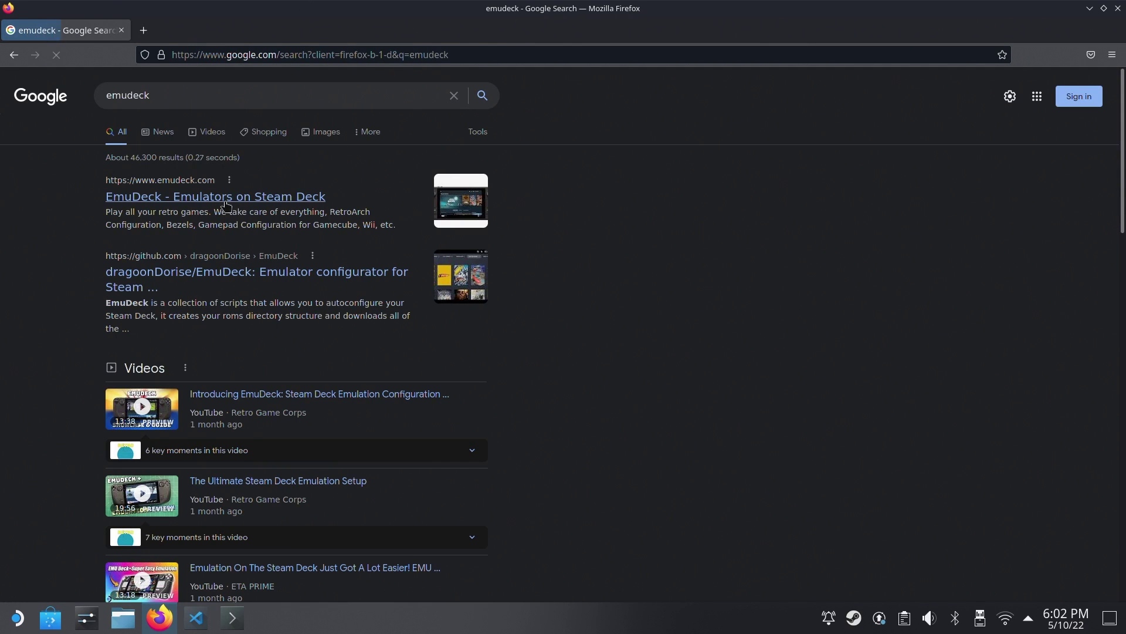
click(228, 205)
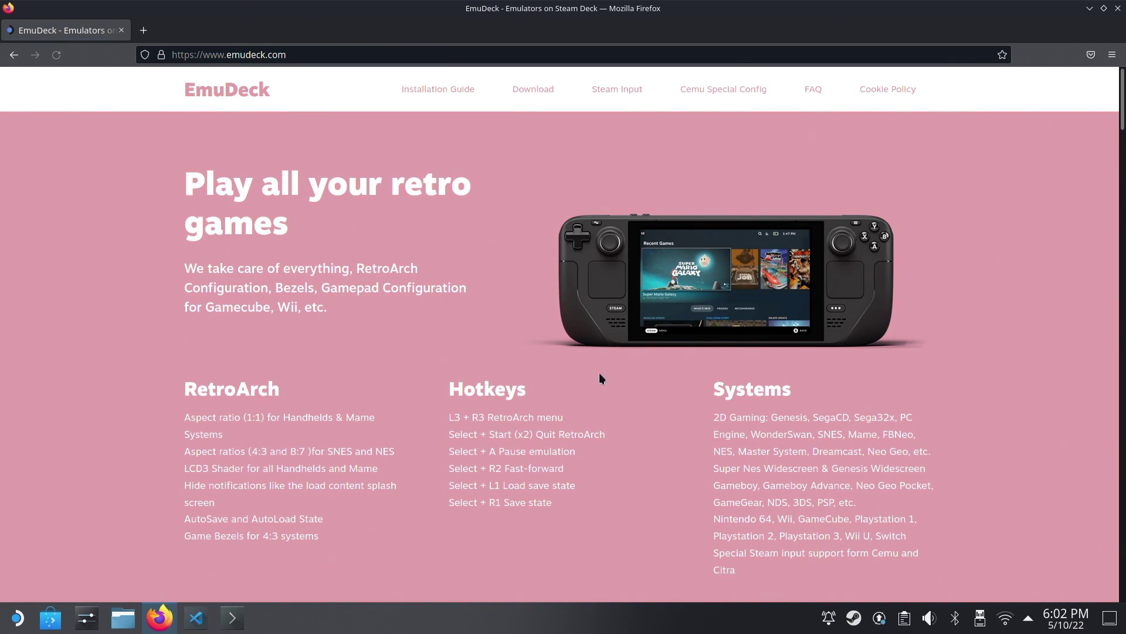
scroll(653, 344, down, 10)
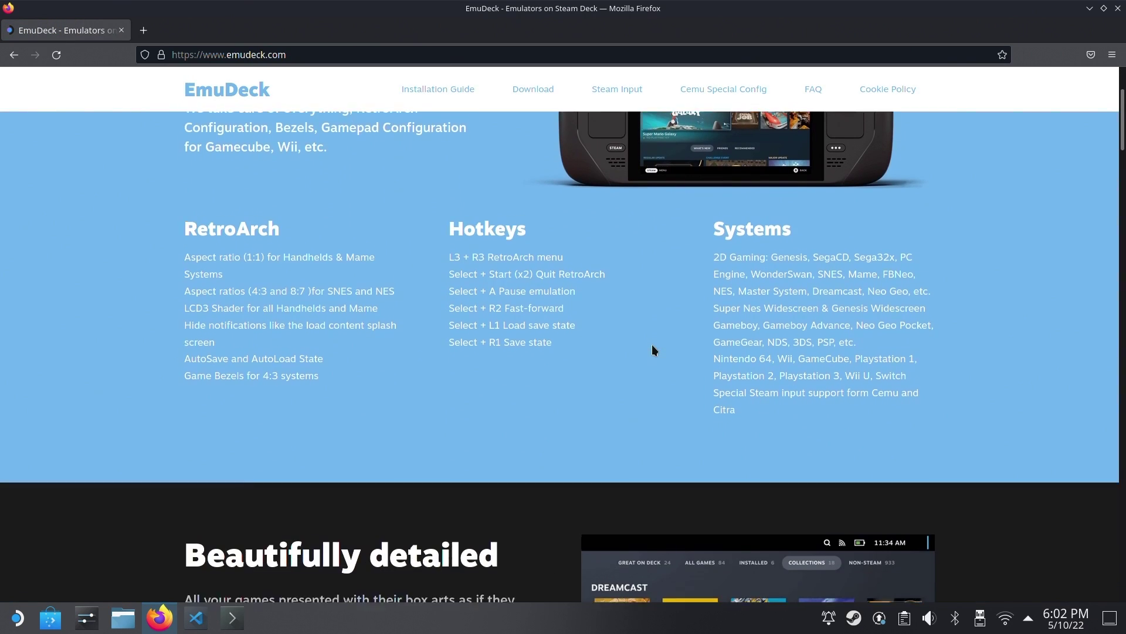
scroll(654, 351, down, 10)
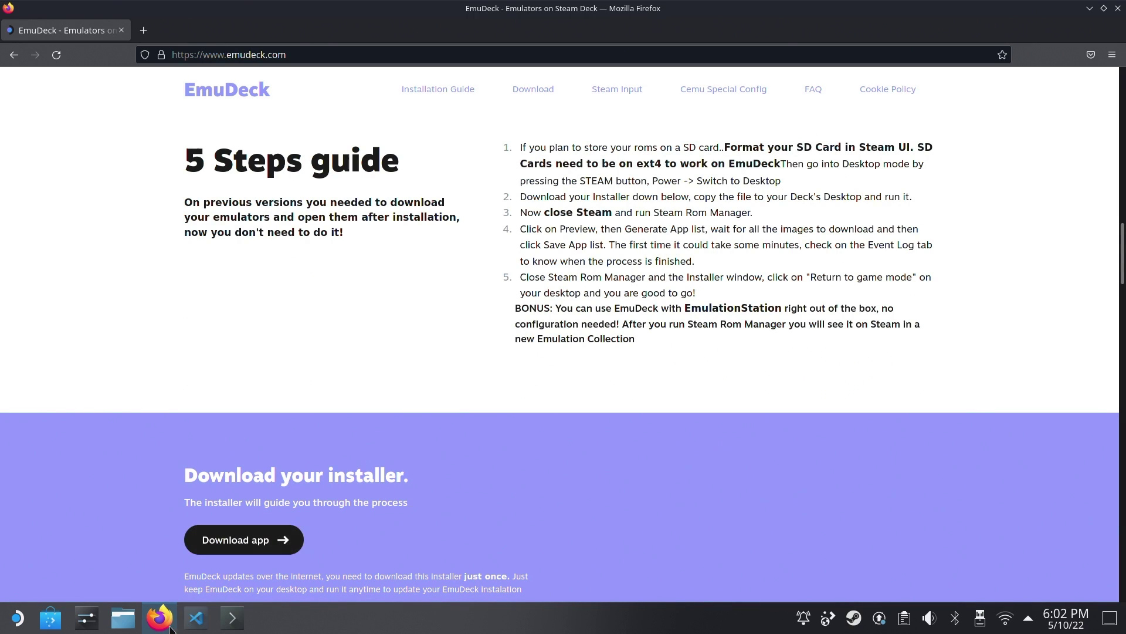
View the primary drive's properties in Dolphin, showing ext4 with 571.3 GiB free.
click(123, 617)
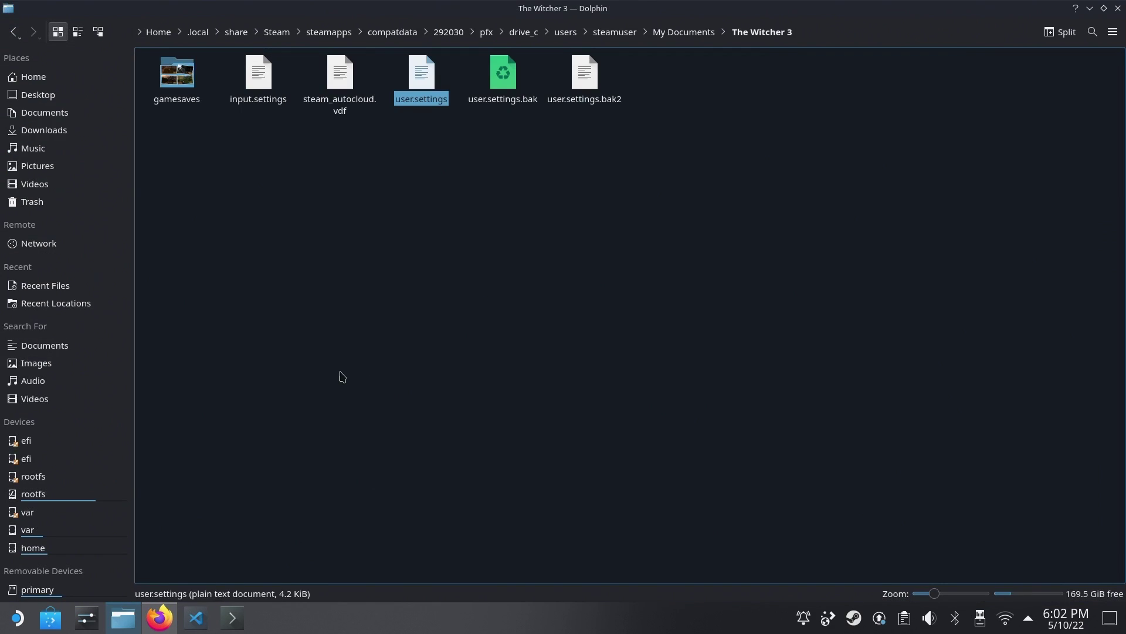
click(59, 591)
right_click(78, 587)
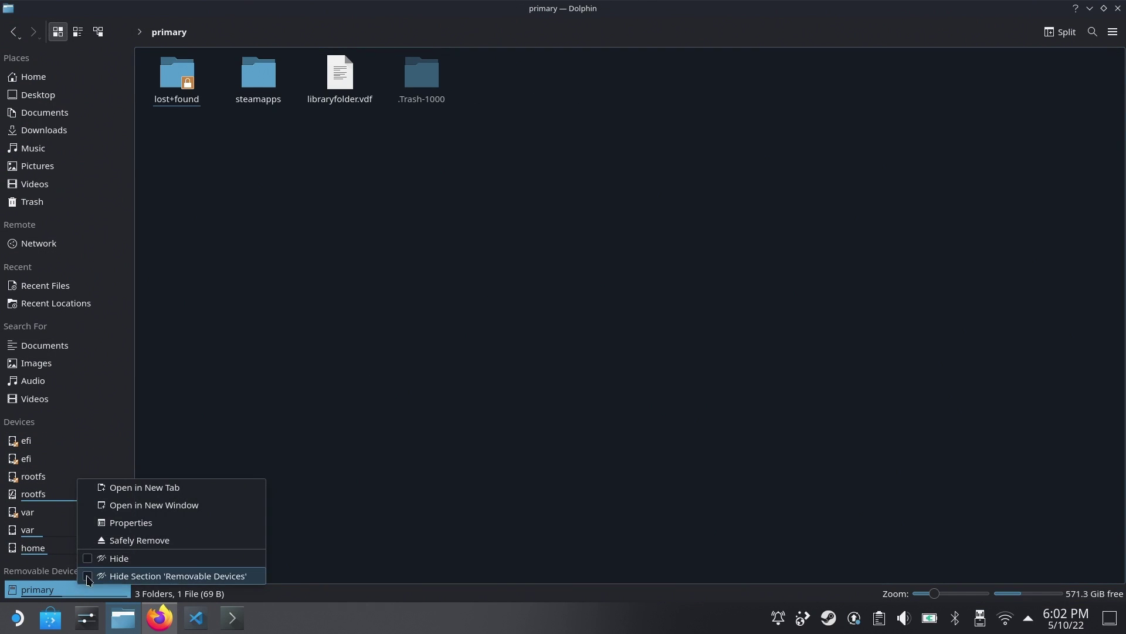
click(130, 523)
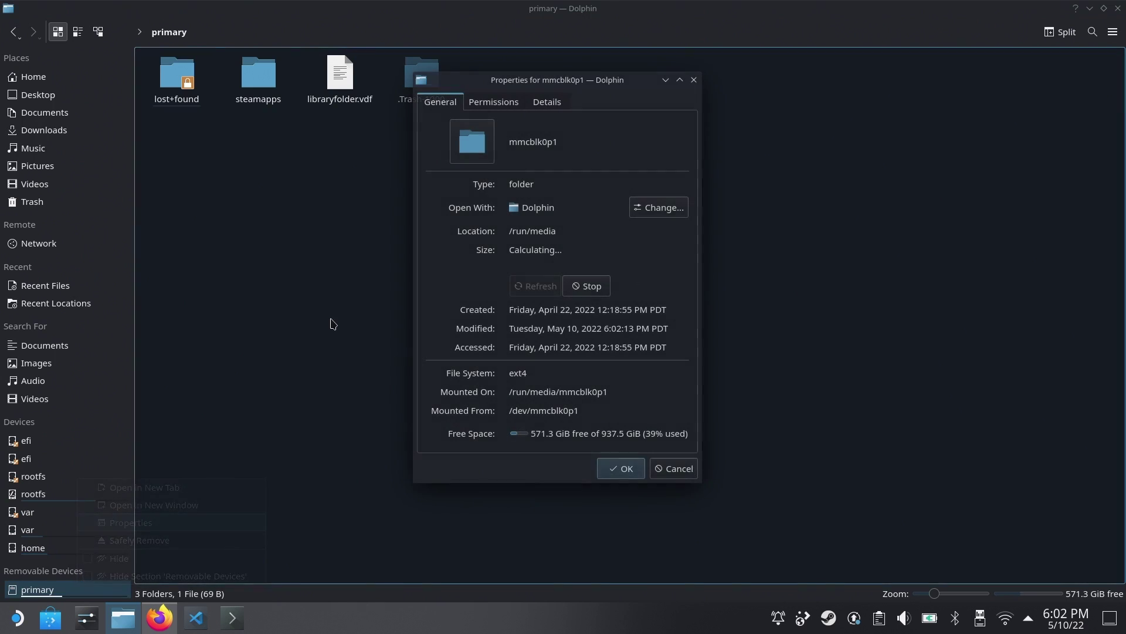
click(546, 107)
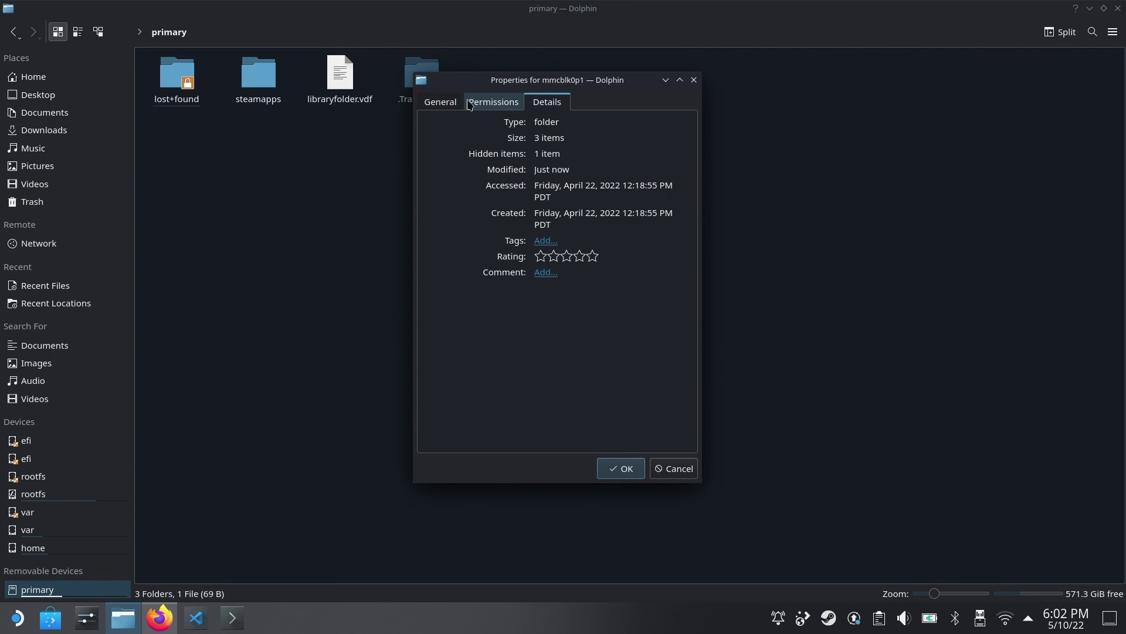
click(440, 103)
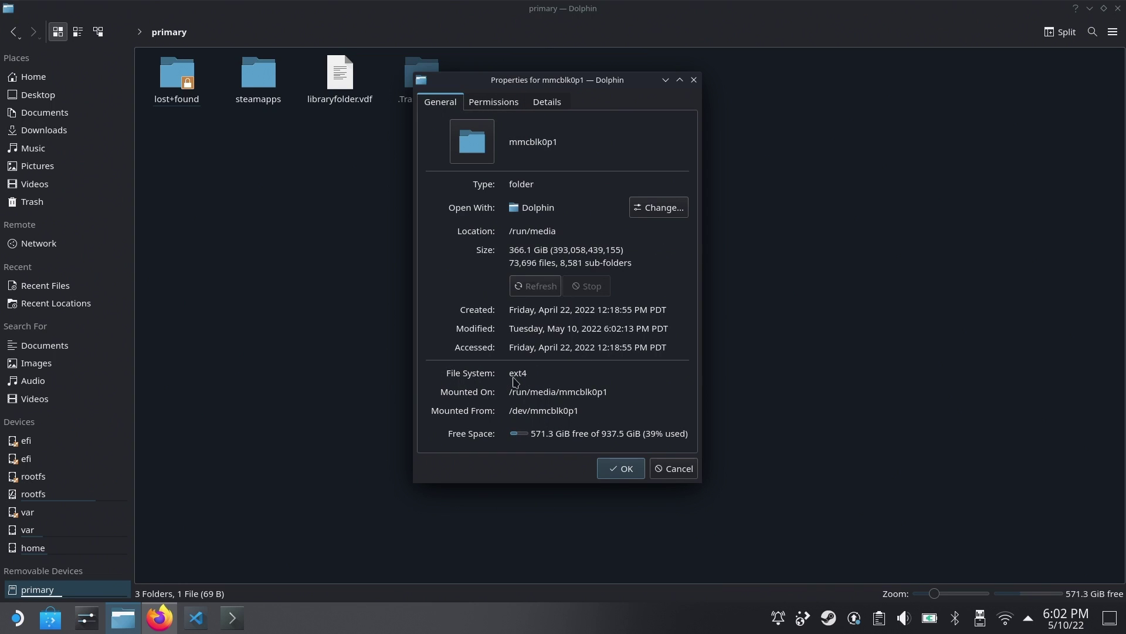
Close the drive properties and Dolphin, then save the EmuDeck.desktop installer from the site.
click(678, 472)
click(1117, 7)
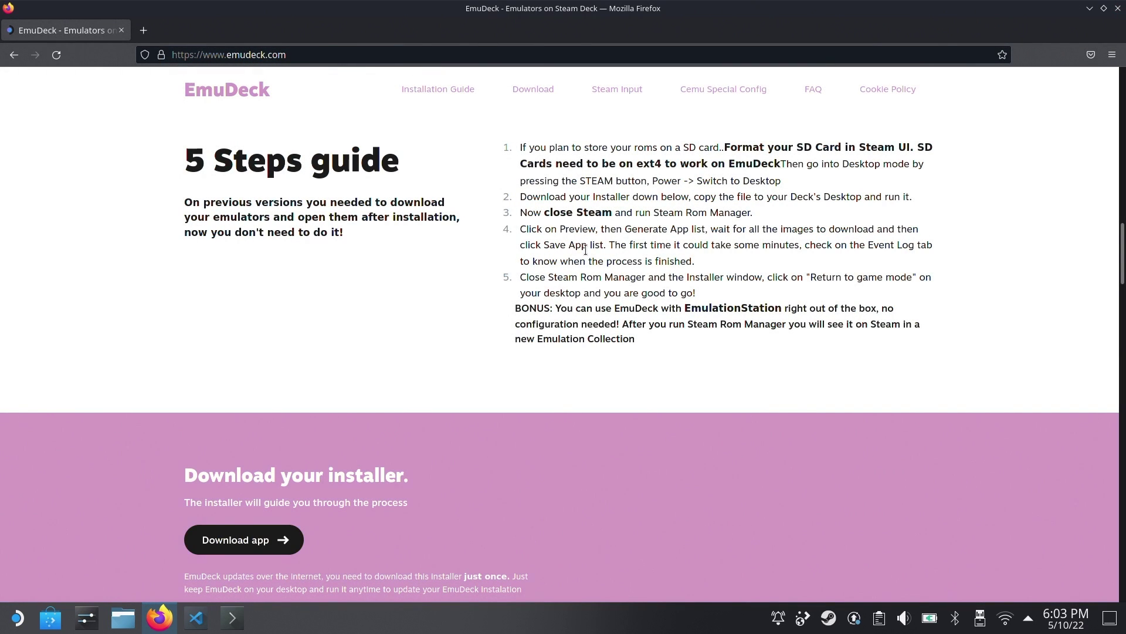
click(238, 537)
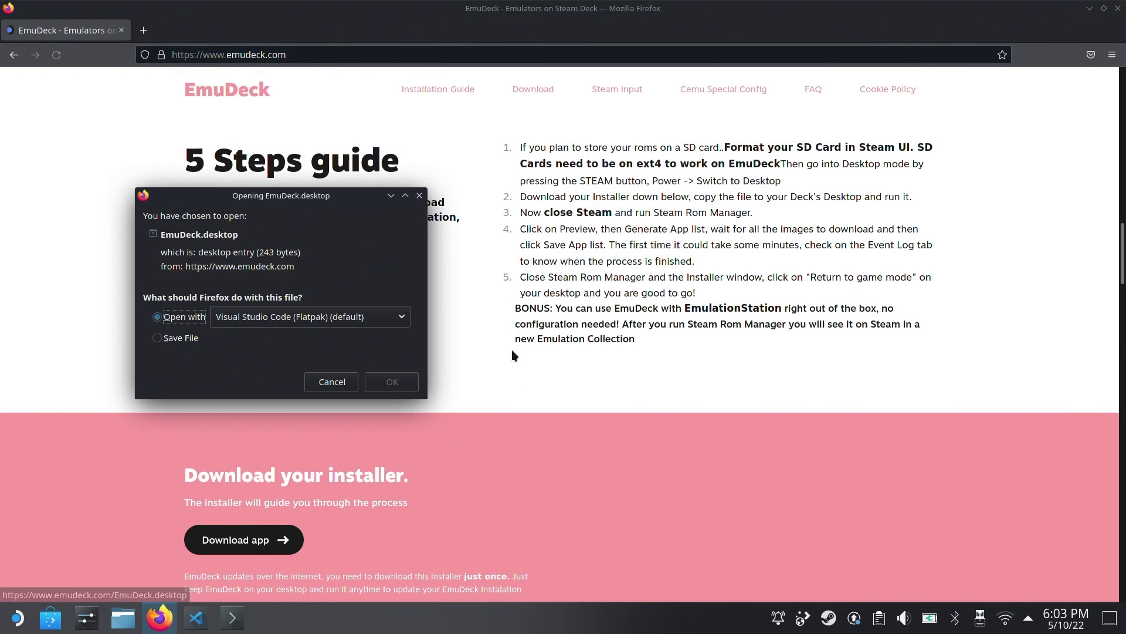
click(187, 343)
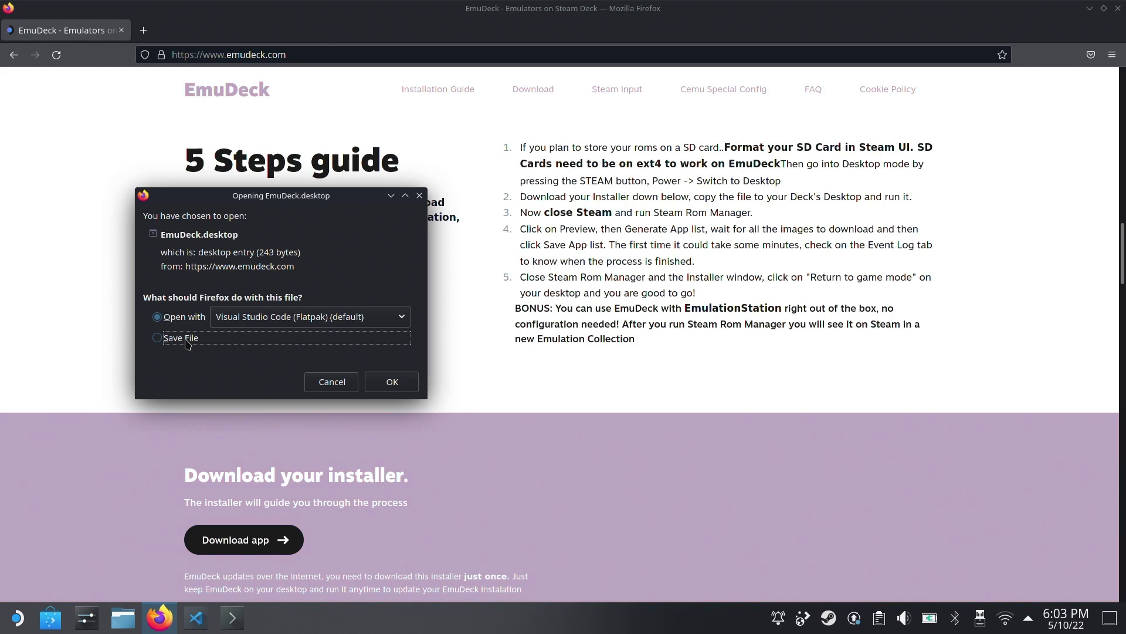
click(392, 382)
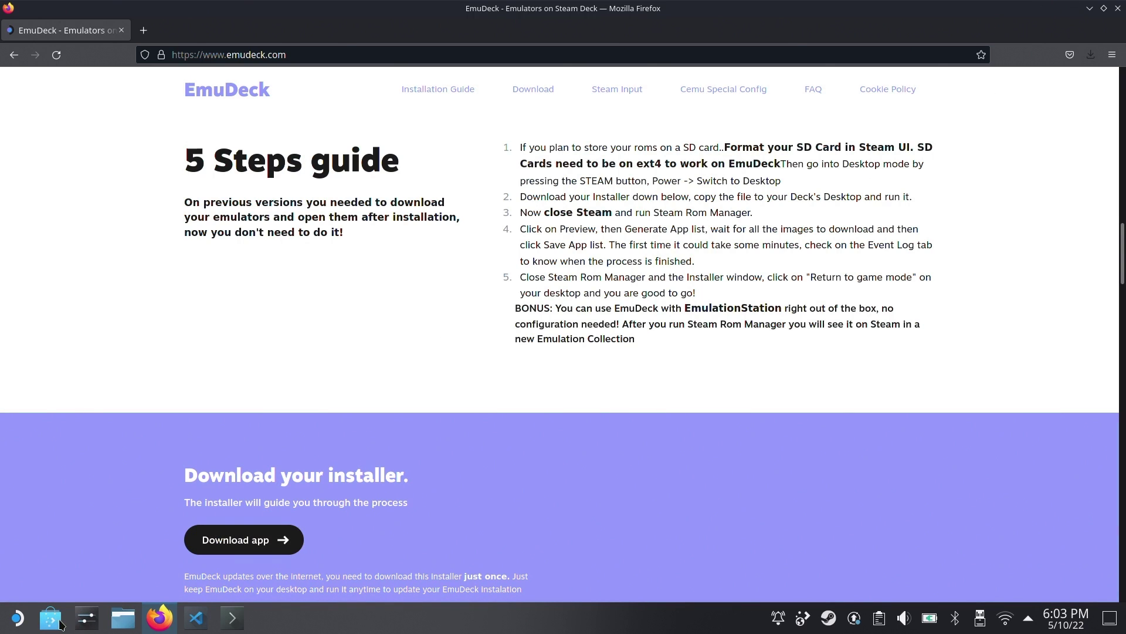
Tile Dolphin on the left half of the screen and Firefox on the right half.
click(115, 628)
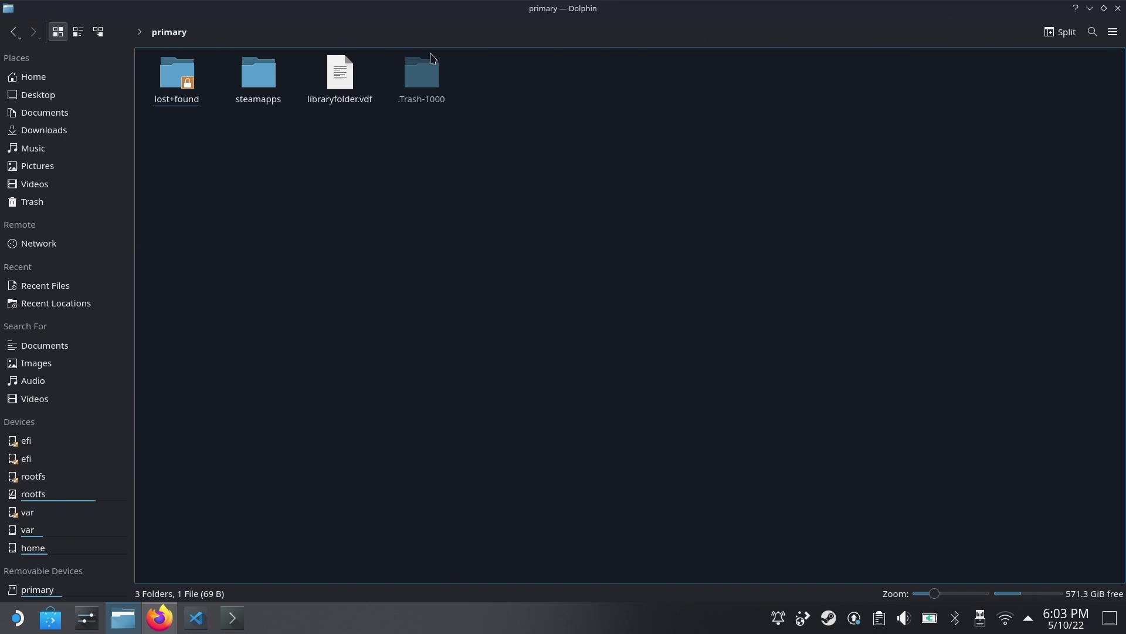
mouse_move(317, 15)
mouse_down()
mouse_move(126, 132)
mouse_move(1, 147)
mouse_up()
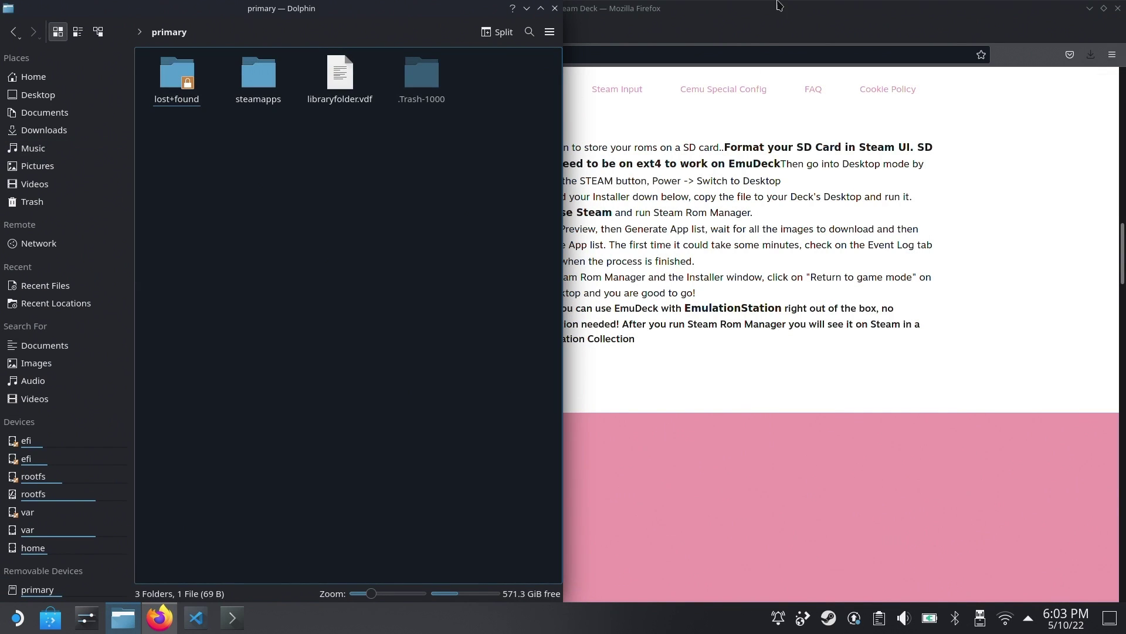
drag(781, 7, 1121, 75)
Run EmuDeck.desktop from Downloads, choosing Execute and then Continue for EmuDeck v0.12.
click(58, 129)
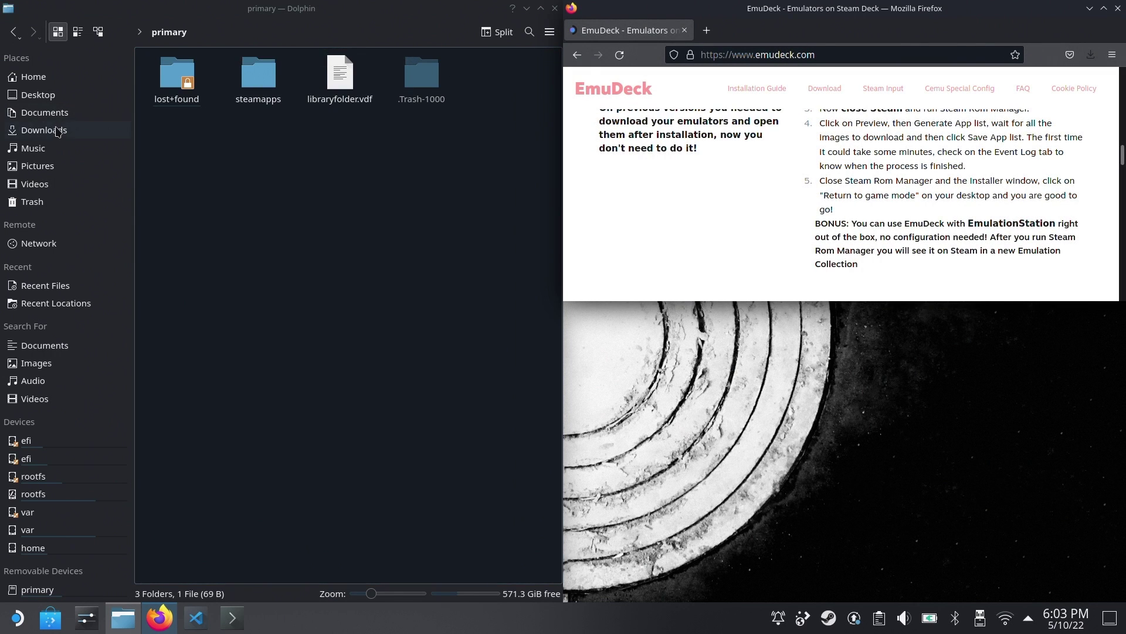
double_click(255, 85)
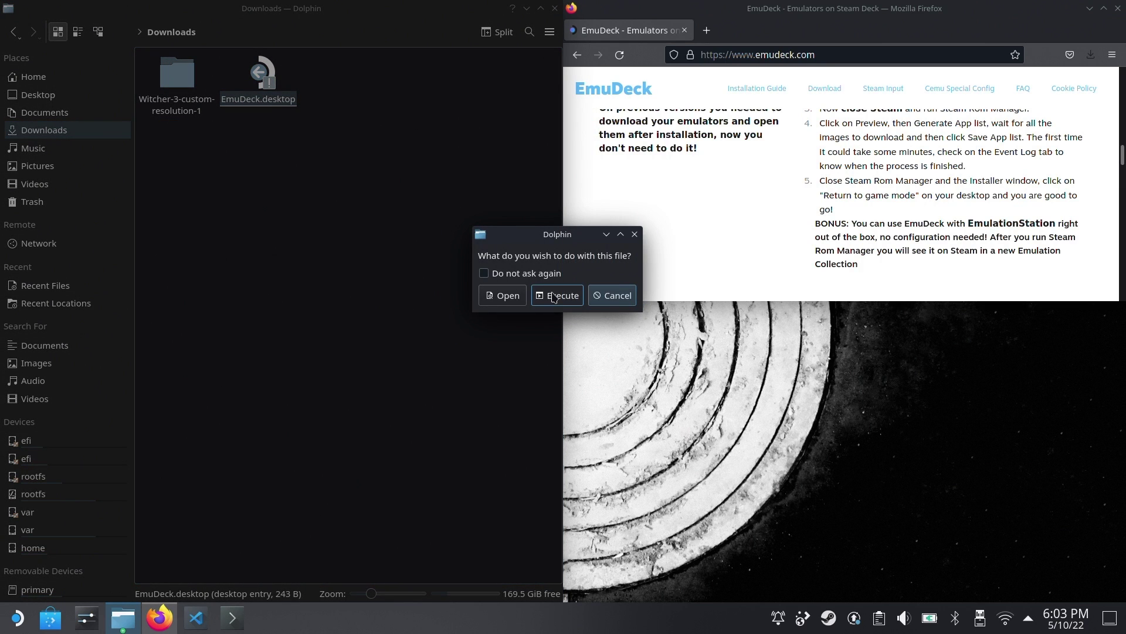
click(553, 296)
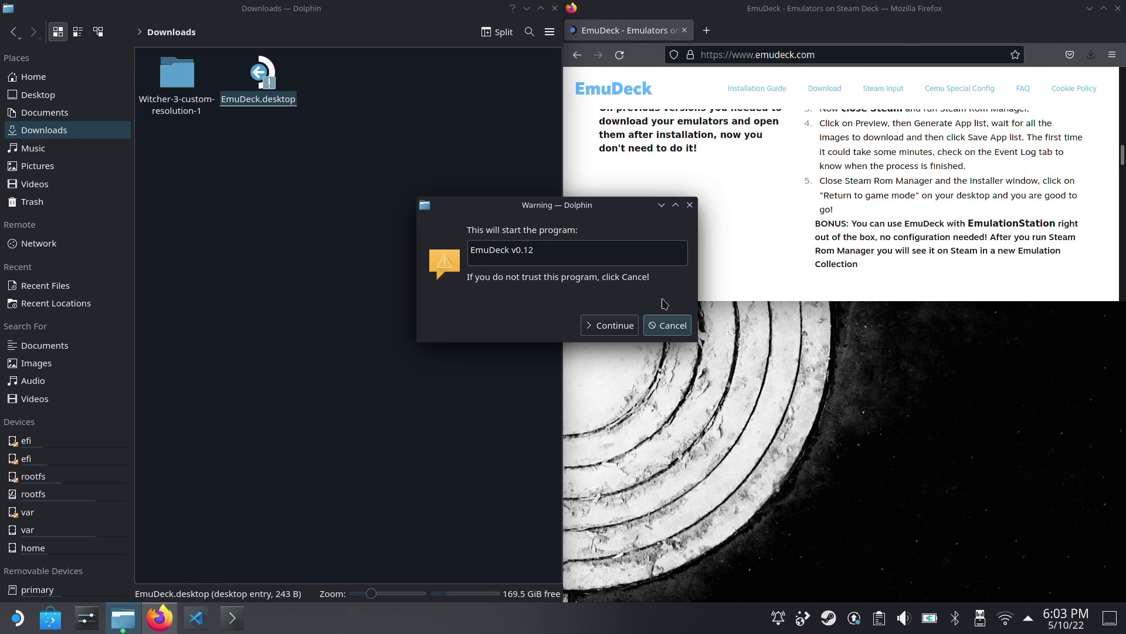
click(626, 335)
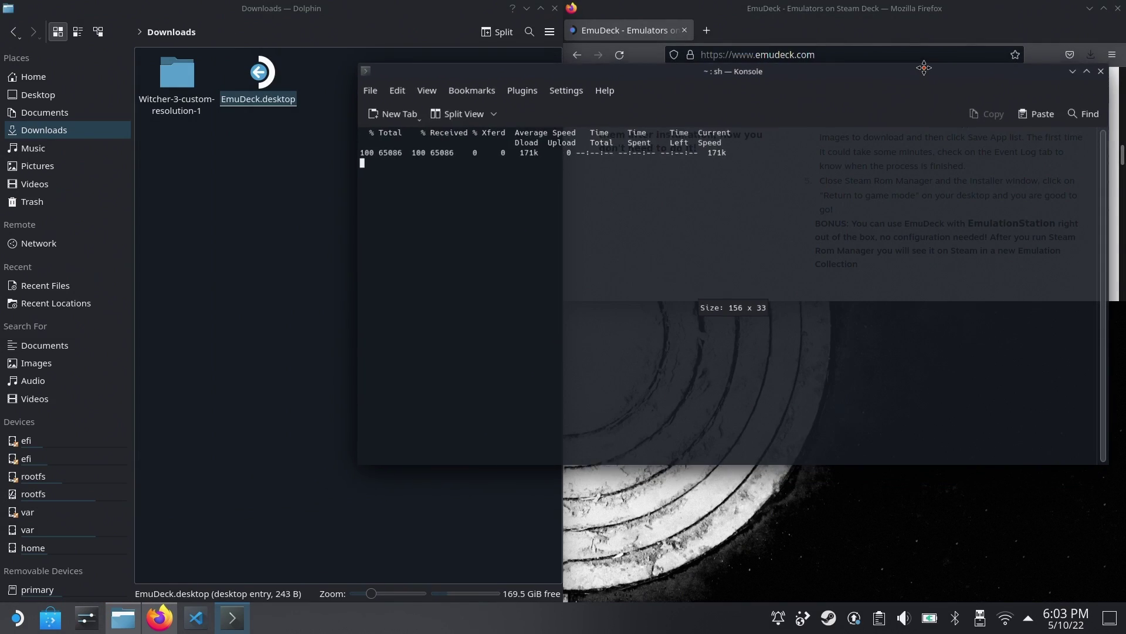
Tile the installer's Konsole terminal on the left half of the screen.
mouse_move(916, 75)
mouse_down()
mouse_move(756, 12)
mouse_move(302, 101)
mouse_move(5, 183)
mouse_up()
mouse_move(845, 8)
mouse_down()
mouse_move(775, 9)
mouse_move(998, 220)
mouse_move(1123, 293)
mouse_up()
scroll(843, 175, up, 3)
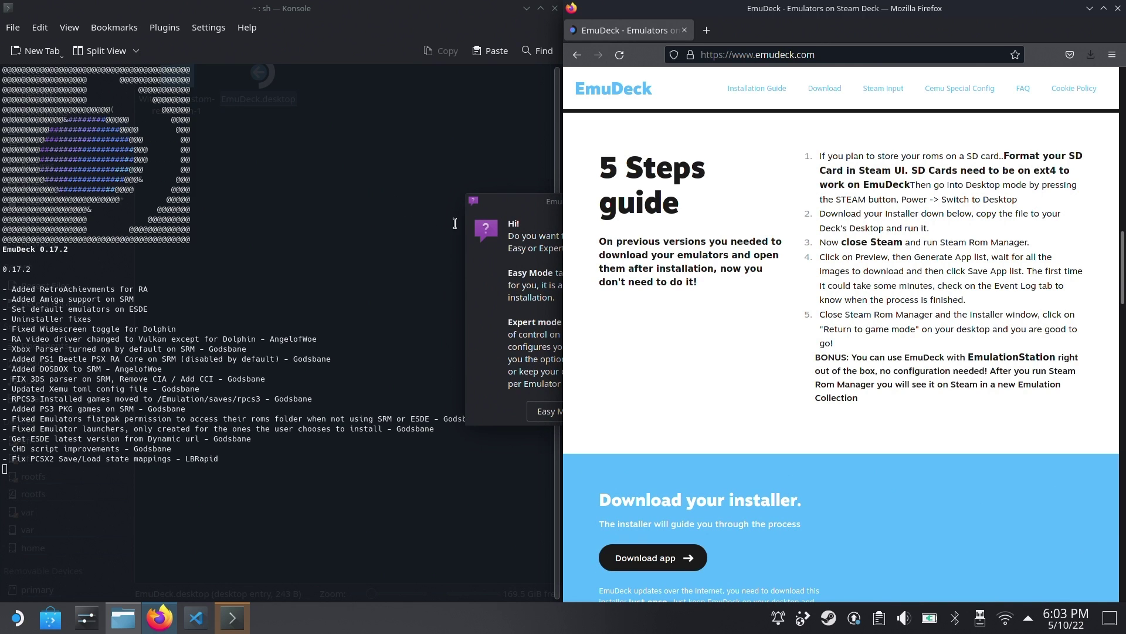
Choose the unattended Easy Mode install with roms stored on the SD Card.
click(524, 206)
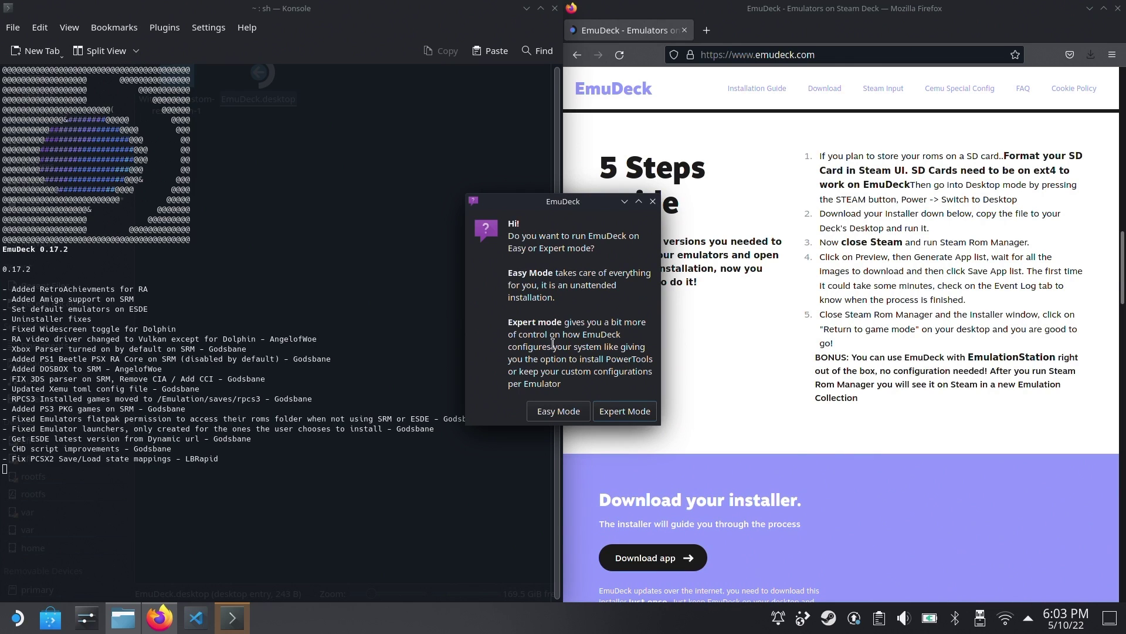
click(560, 411)
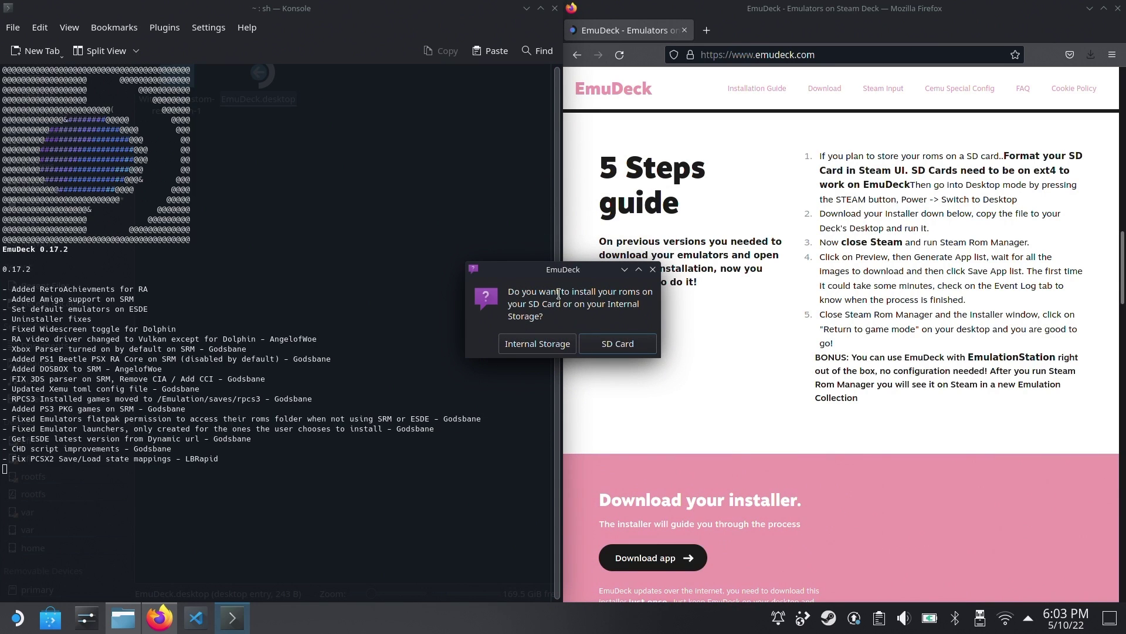
click(618, 350)
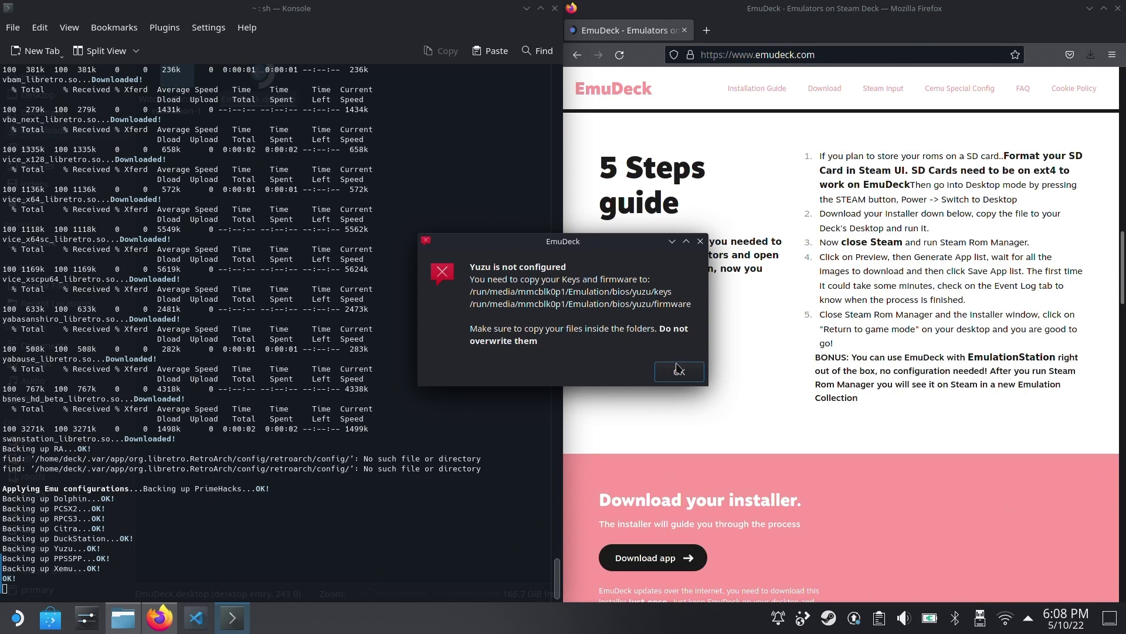
Acknowledge the 'Yuzu is not configured' keys and firmware notice with OK.
click(678, 370)
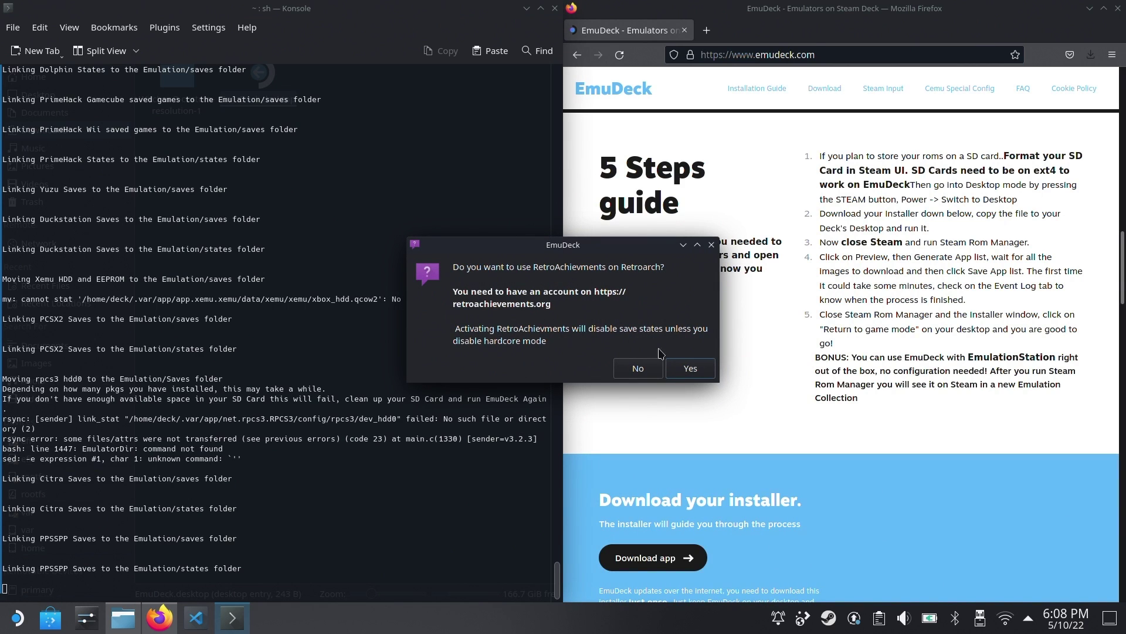
Say Yes to RetroAchievements, then cancel the username prompt to reach the Done! summary.
click(692, 369)
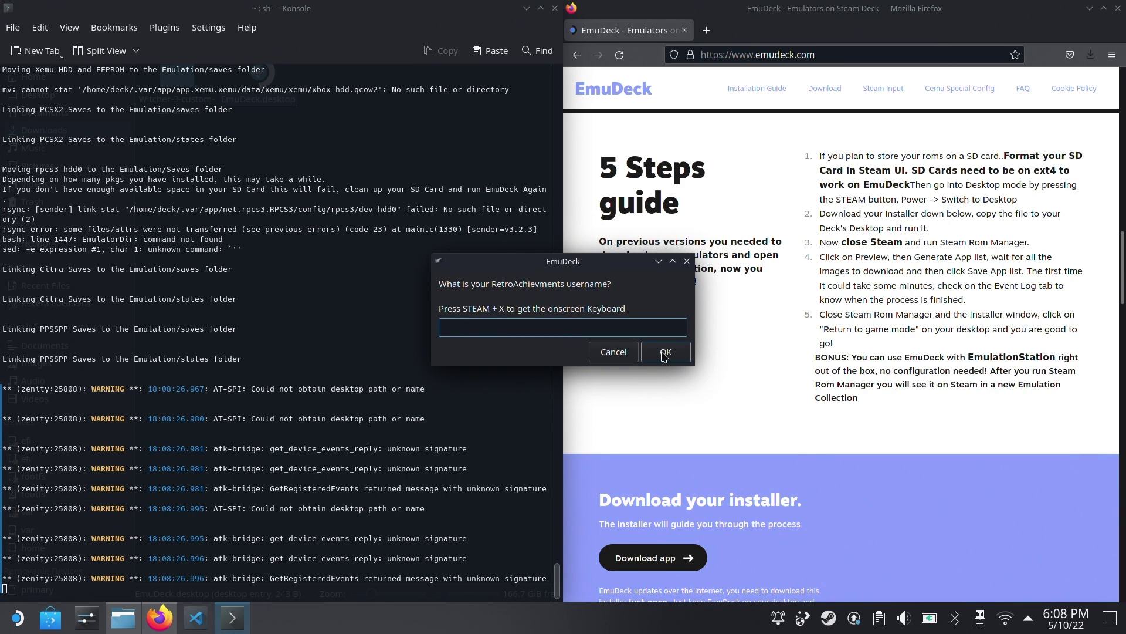
click(614, 352)
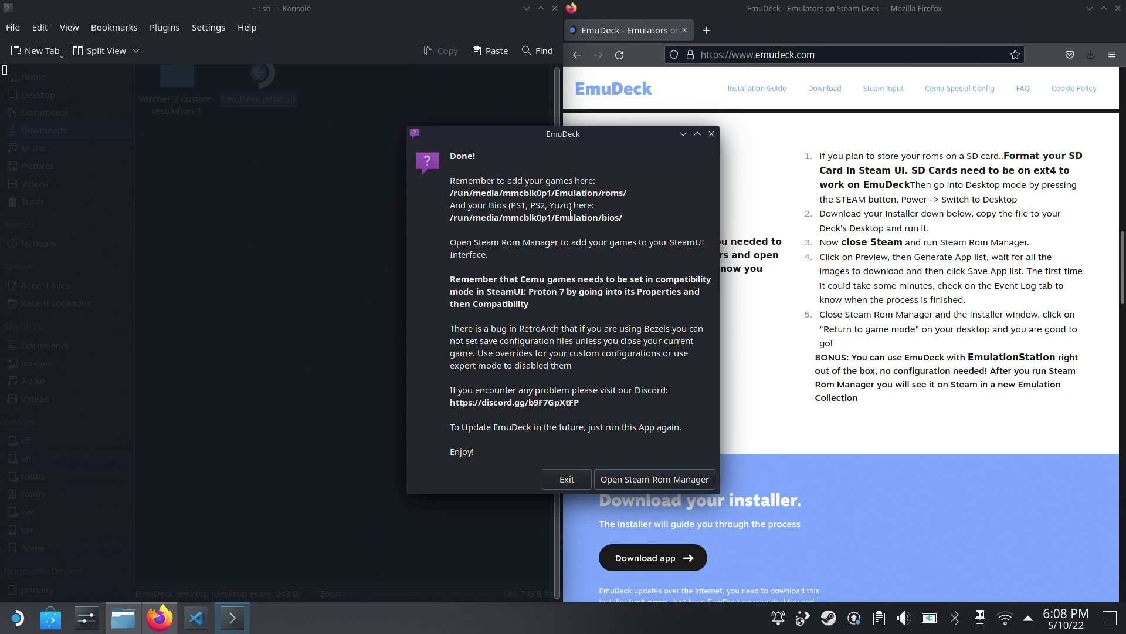
Choose Open Steam Rom Manager in the Done! dialog with Enter.
key(Return)
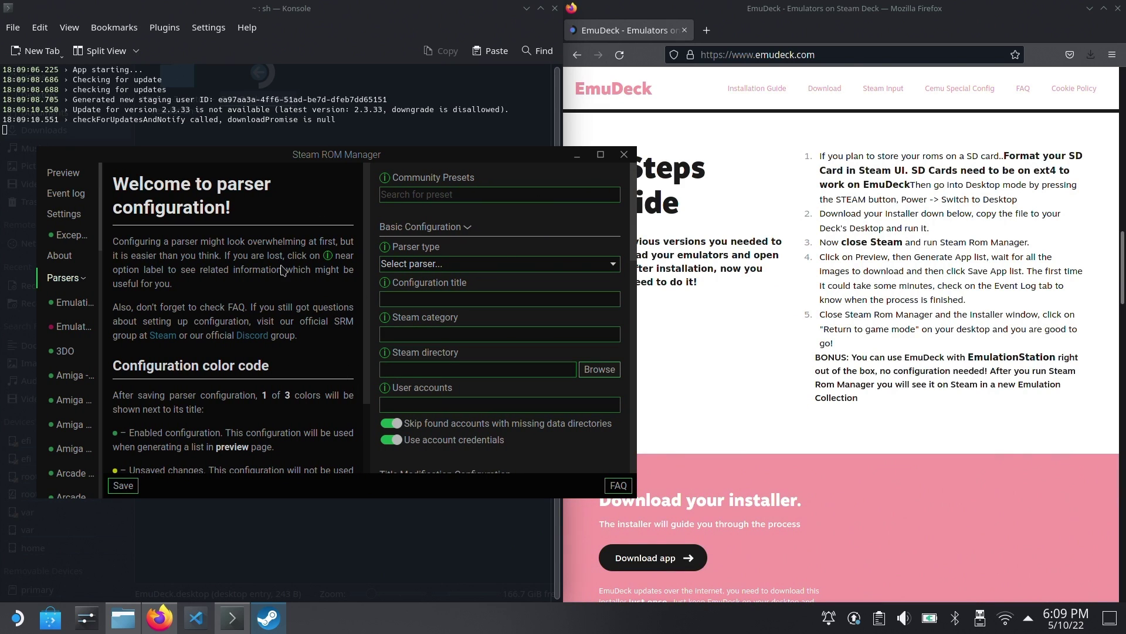
Resize the Steam ROM Manager window, then generate the app list from Preview.
mouse_move(632, 499)
mouse_down()
mouse_move(723, 601)
mouse_move(708, 593)
mouse_up()
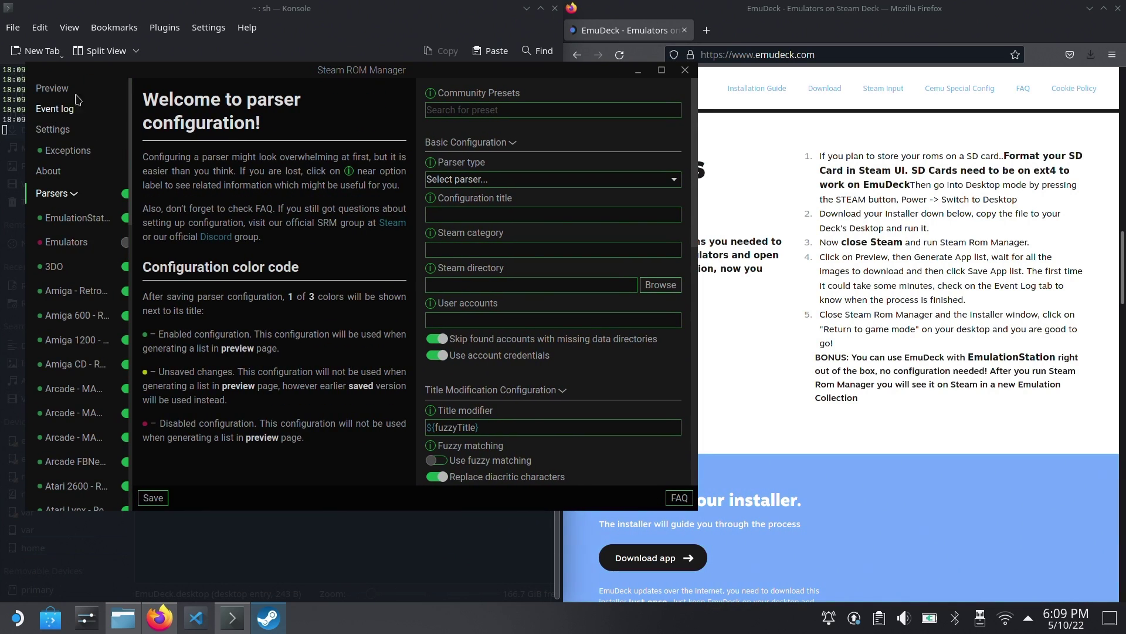
click(51, 88)
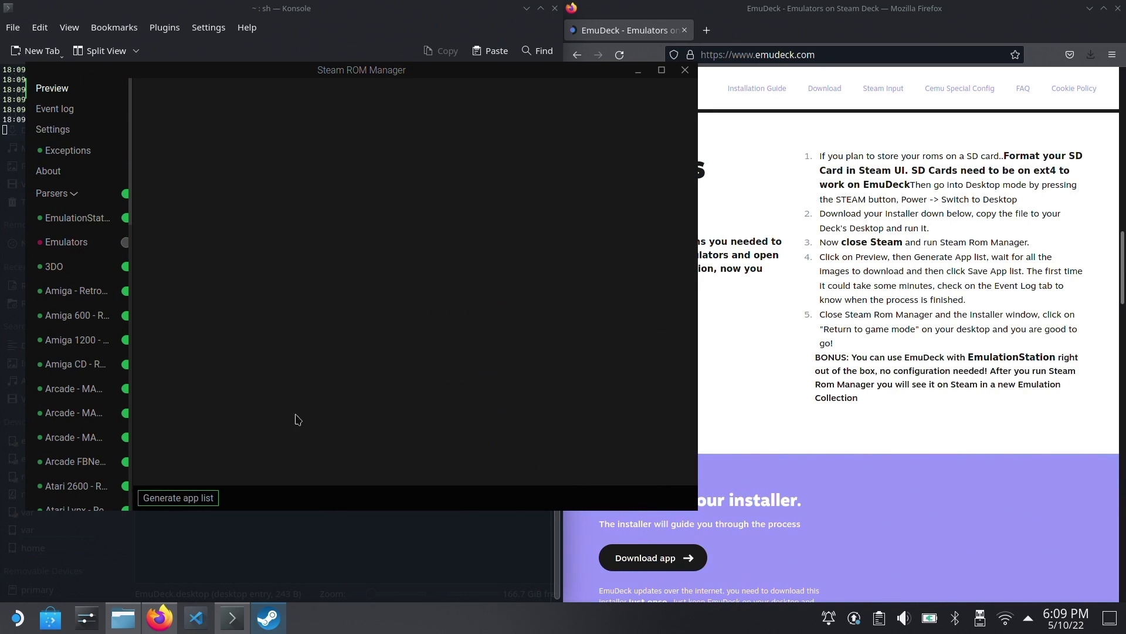
click(179, 497)
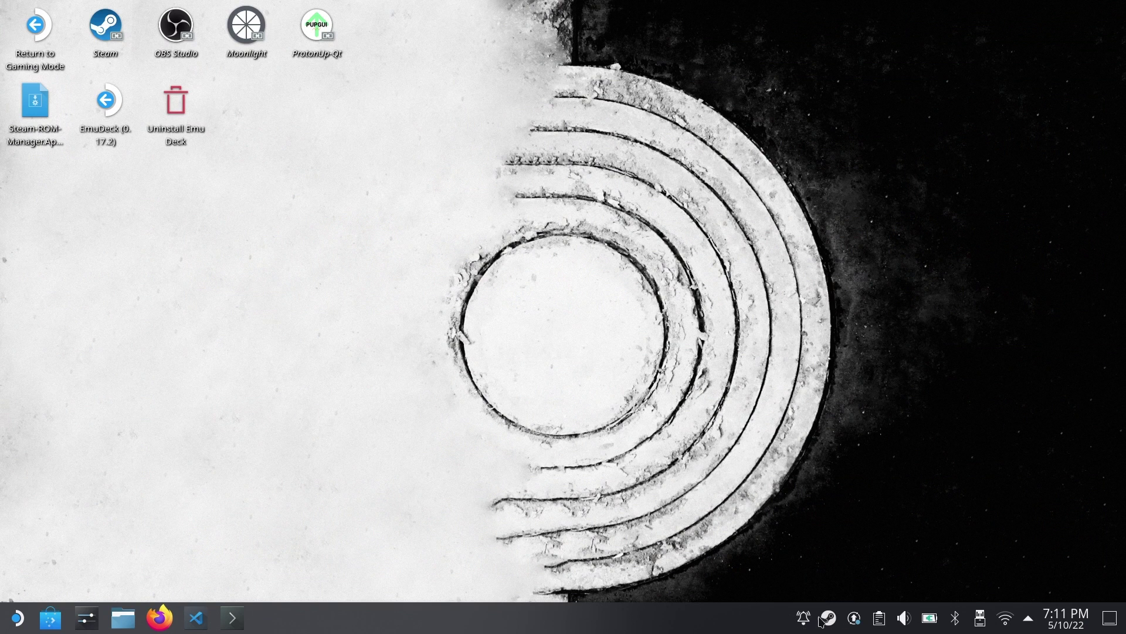
Exit Steam from its tray icon, then run the Steam-ROM-Manager AppImage from the desktop.
right_click(828, 618)
click(848, 596)
click(28, 107)
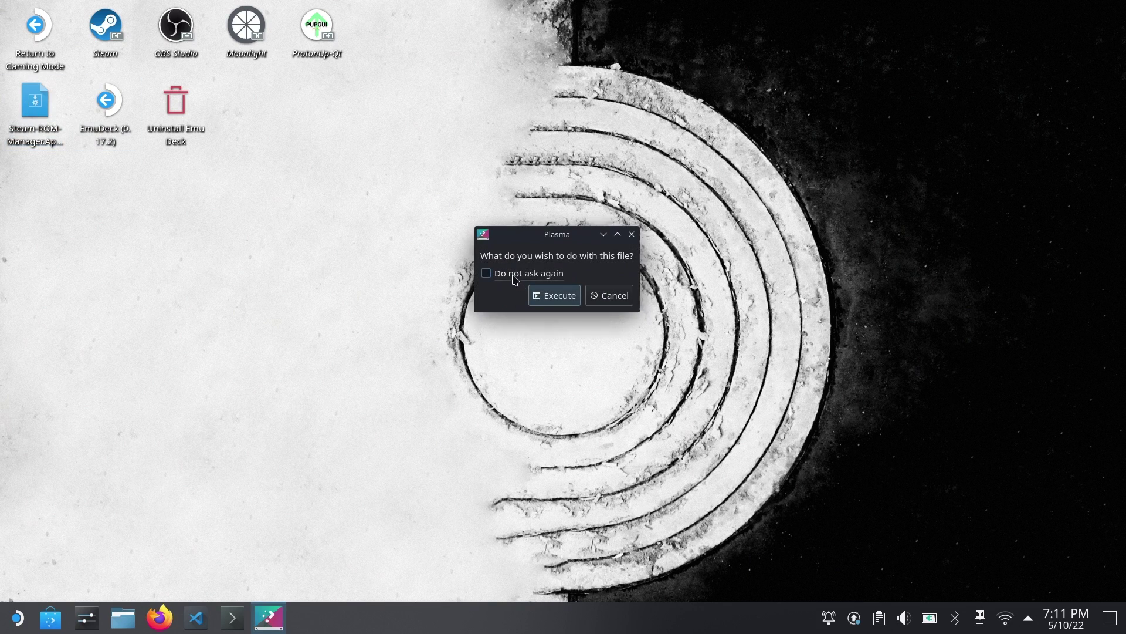
click(555, 297)
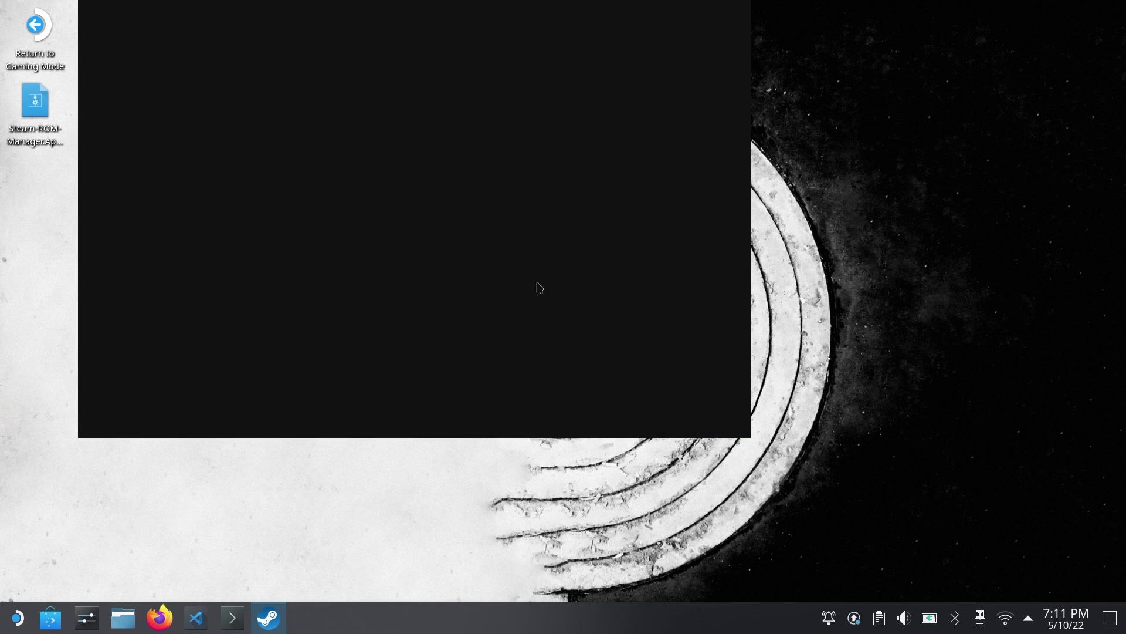
Maximize the window, generate the Preview app list for the eight games, and collapse the second account's group.
double_click(700, 16)
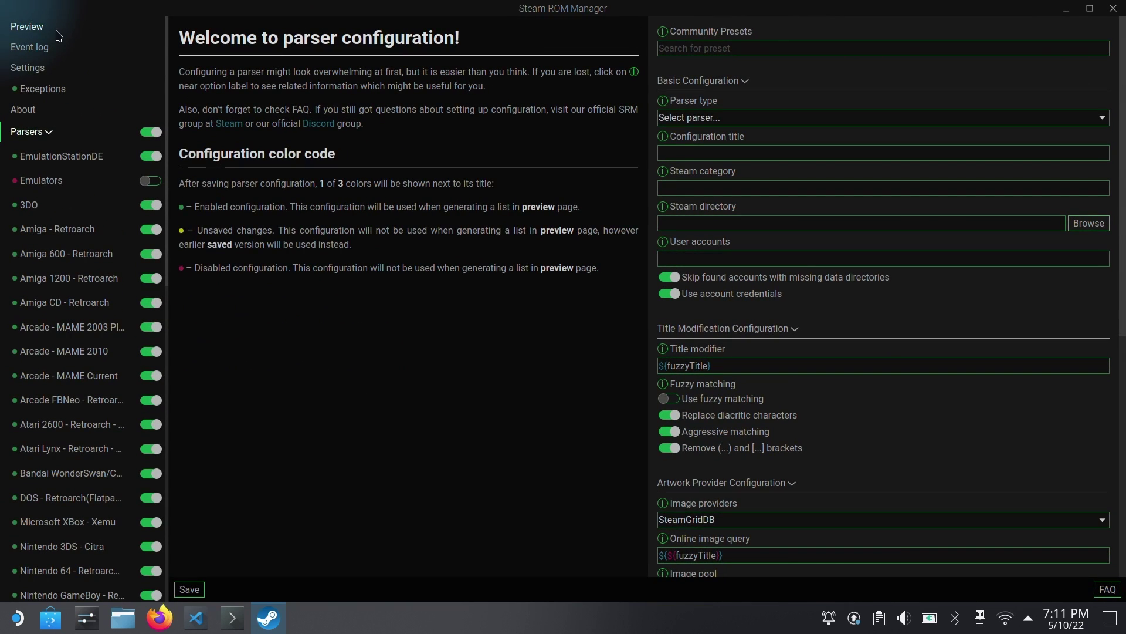
click(45, 34)
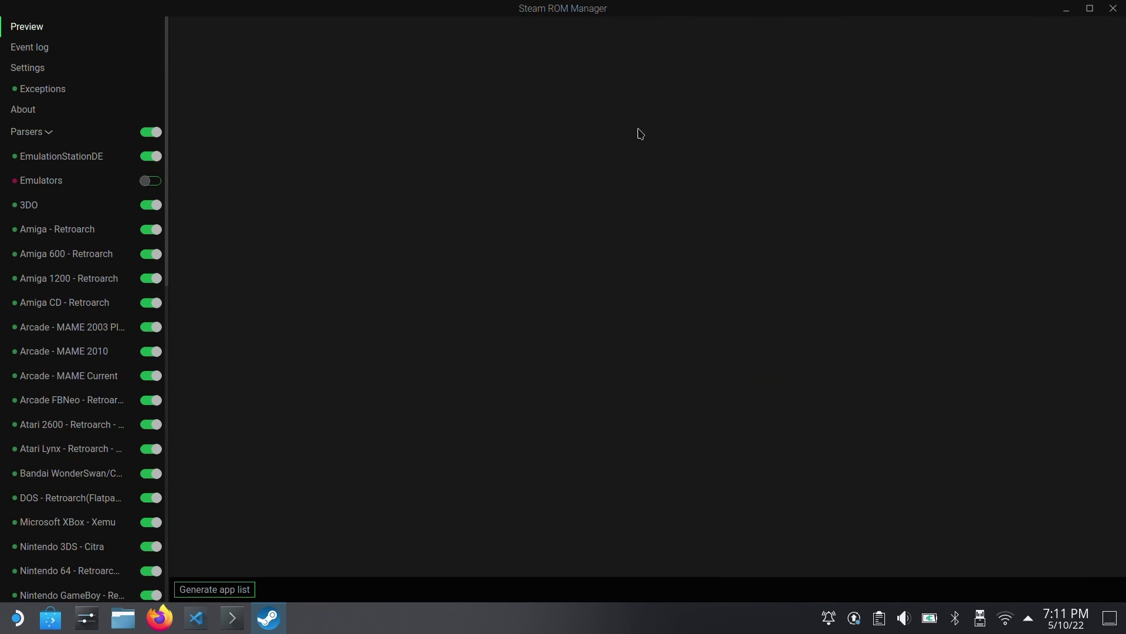
click(253, 588)
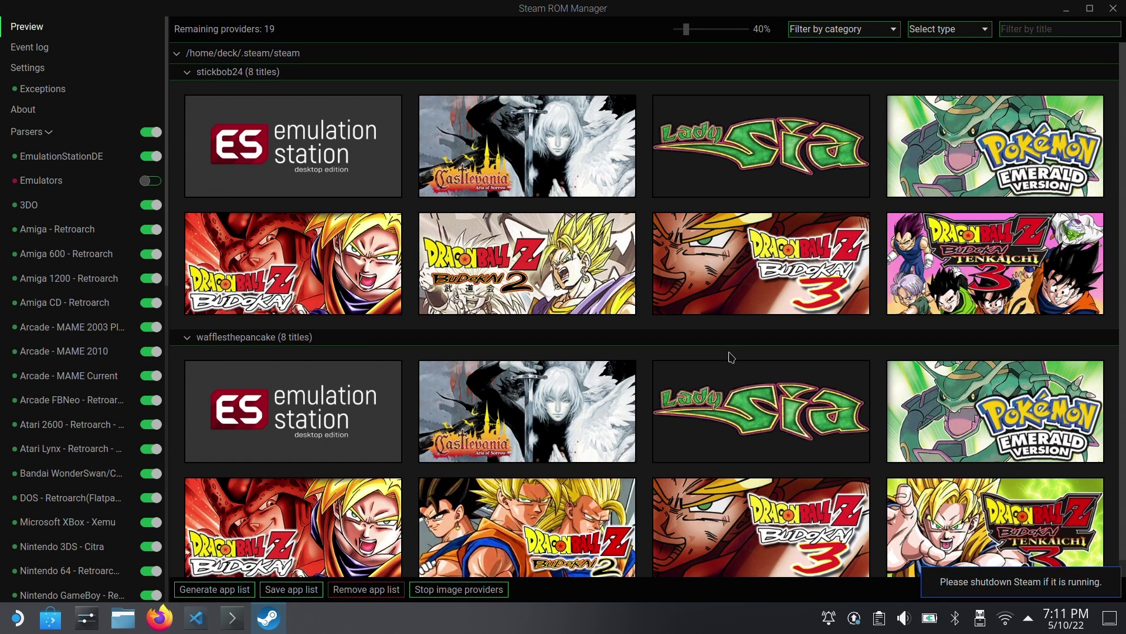
mouse_move(343, 277)
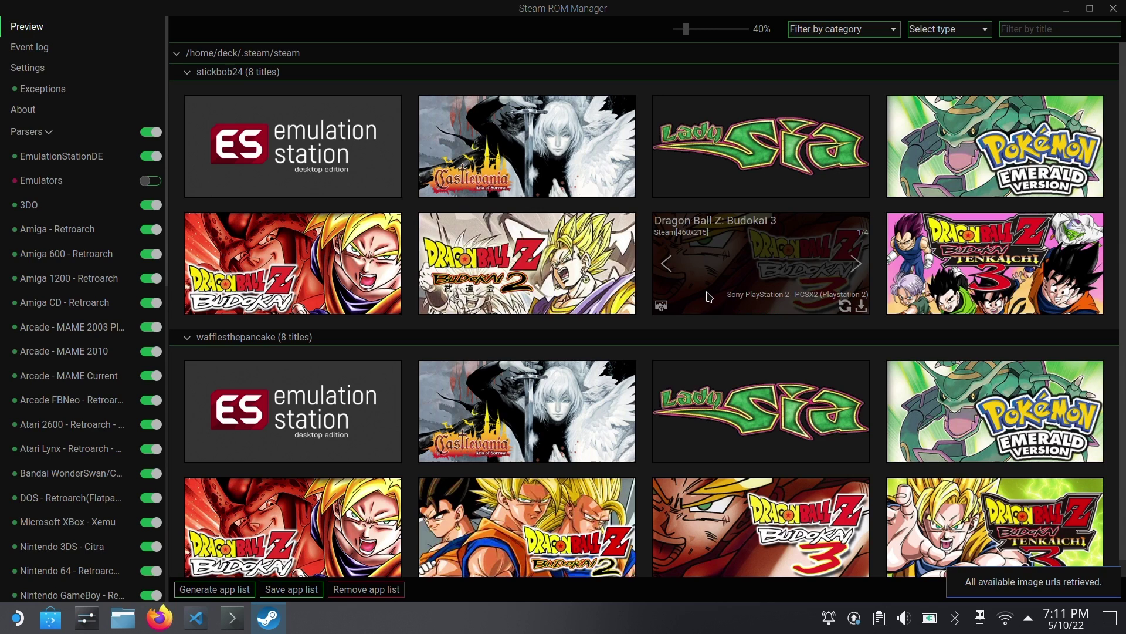
mouse_move(968, 313)
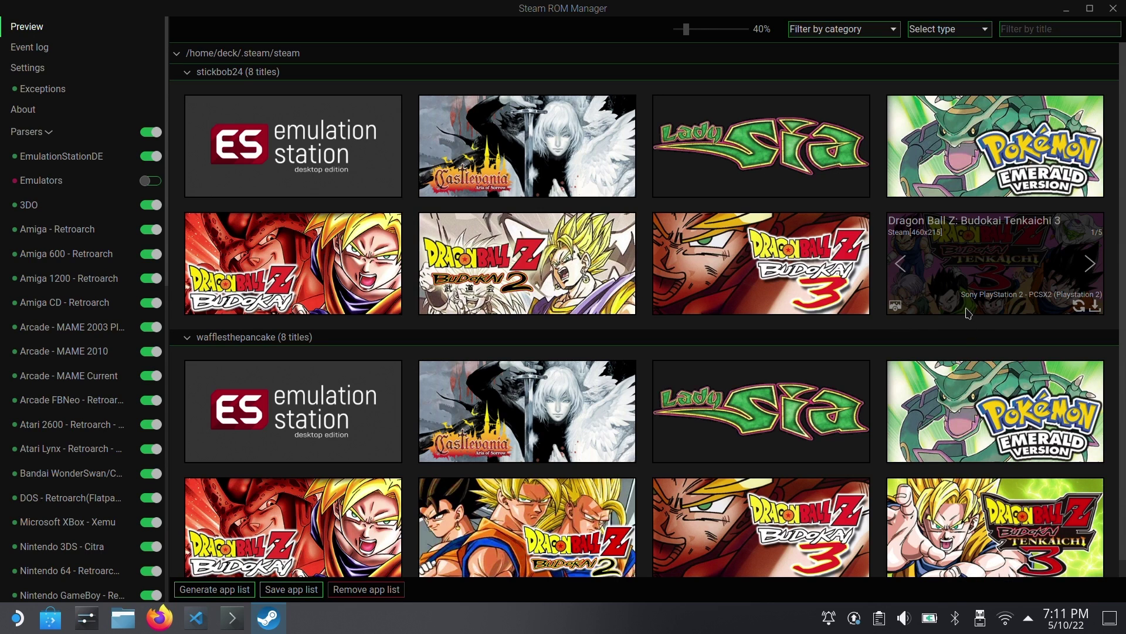
click(186, 341)
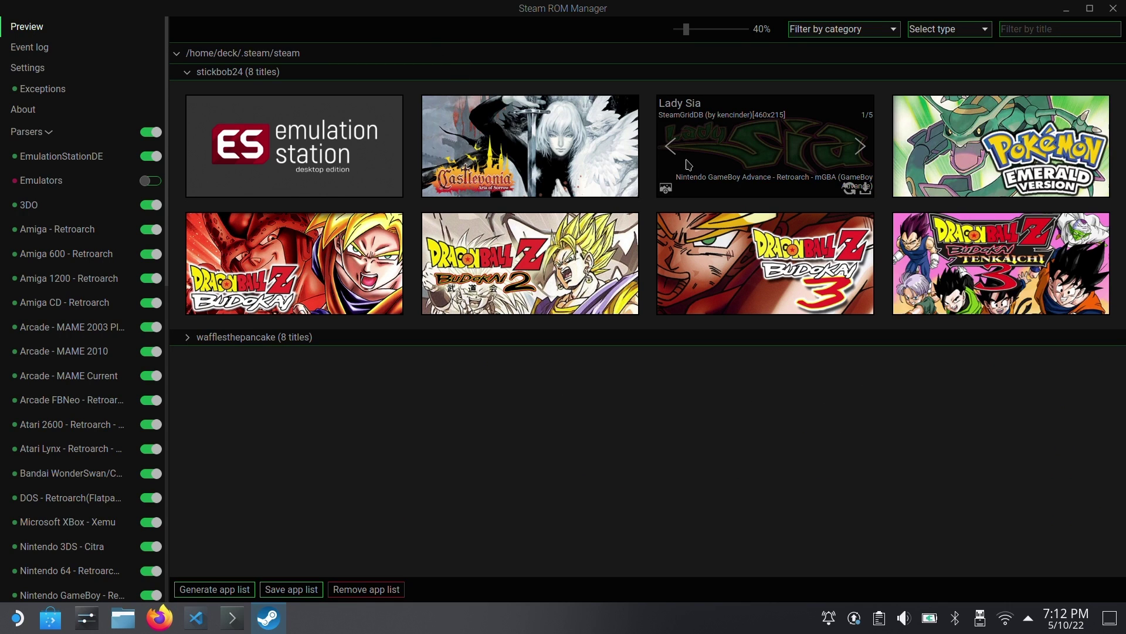
Cycle through Castlevania's alternative artwork options, then save the app list to Steam.
mouse_move(902, 197)
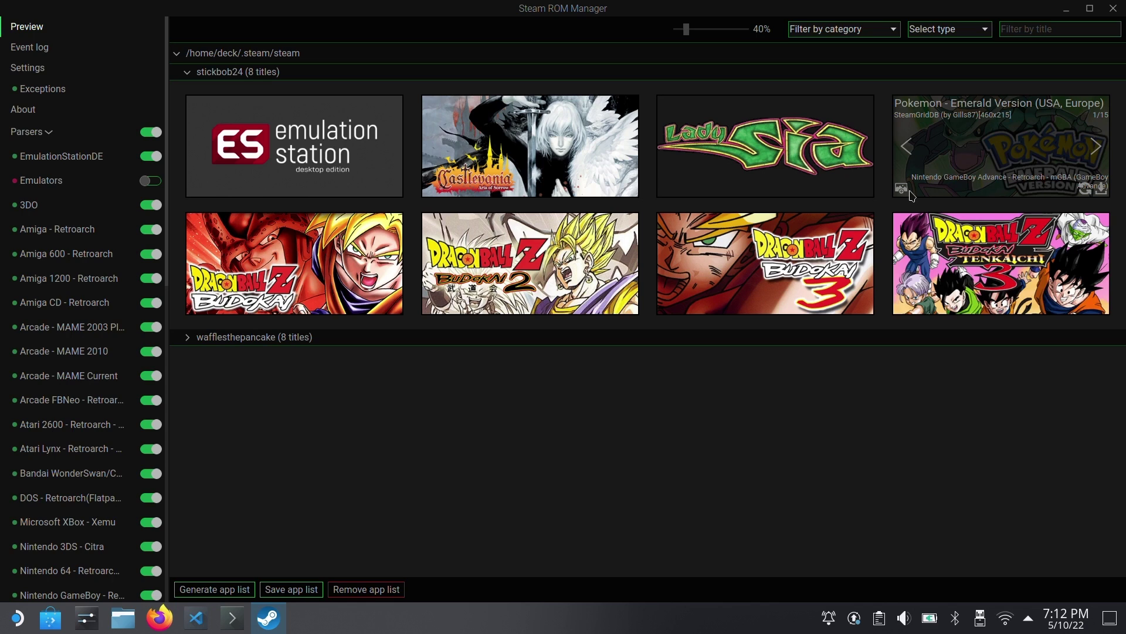
mouse_move(475, 198)
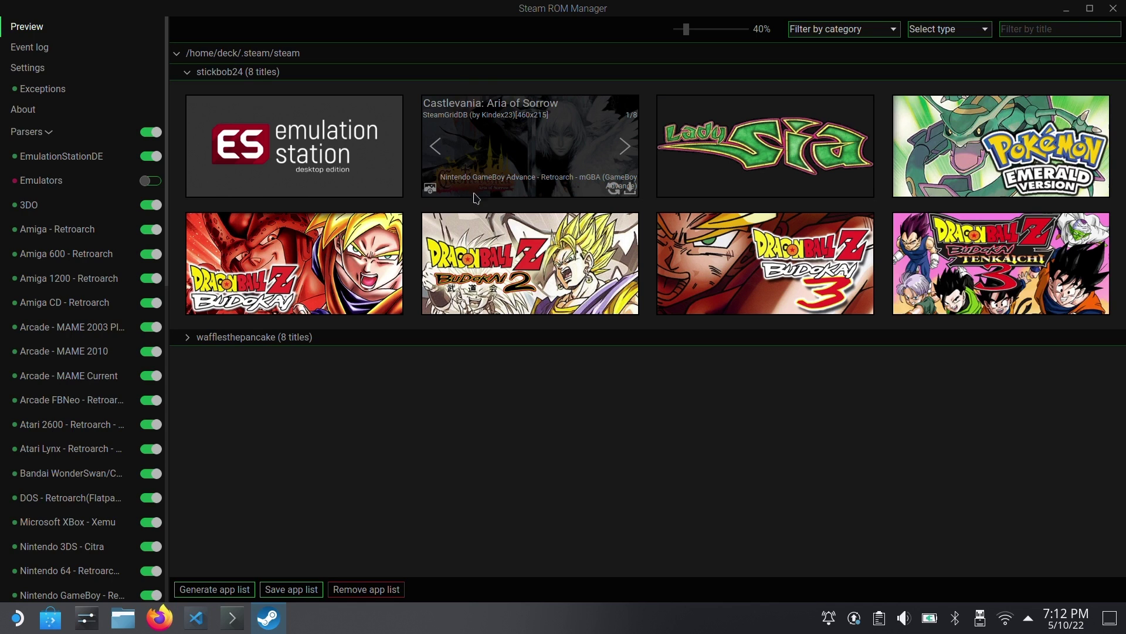
click(623, 147)
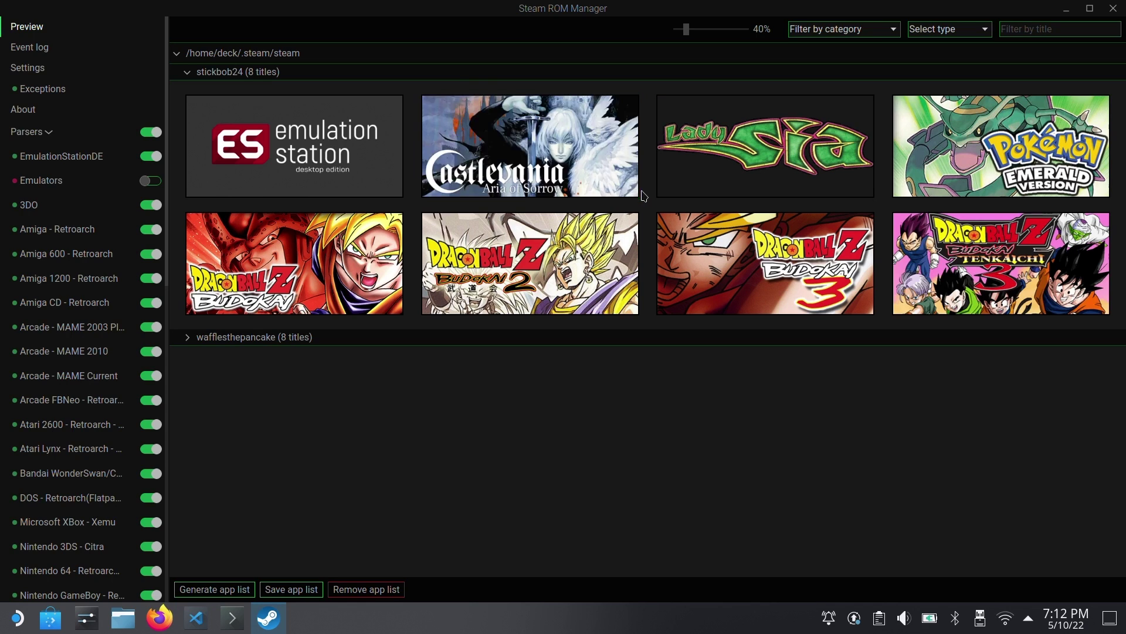
click(622, 147)
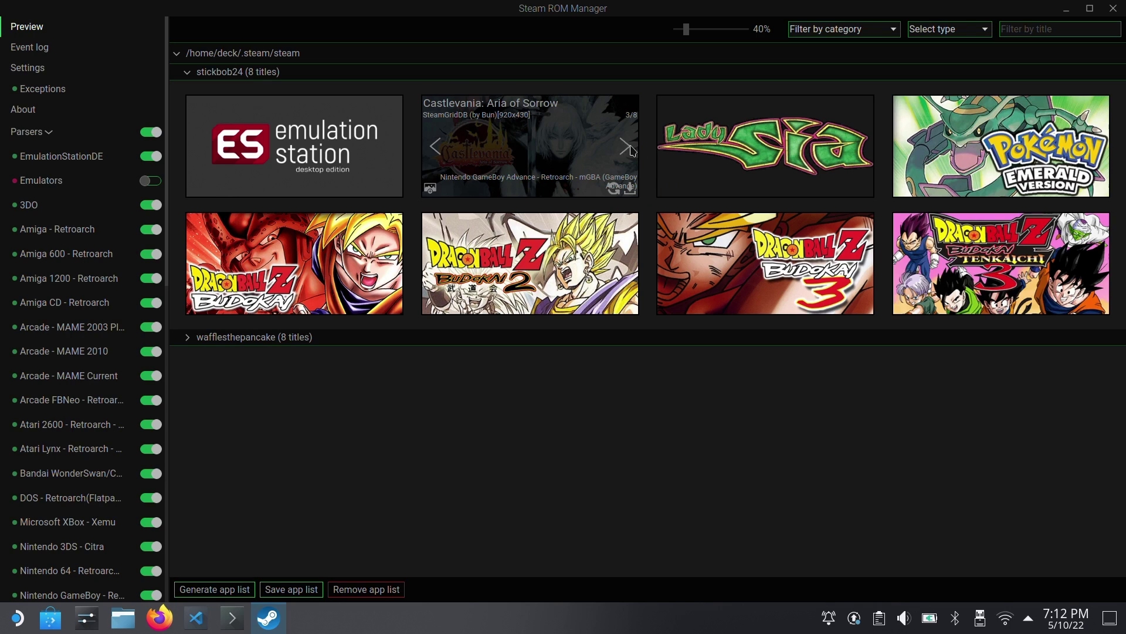
click(624, 147)
click(624, 147)
click(624, 147)
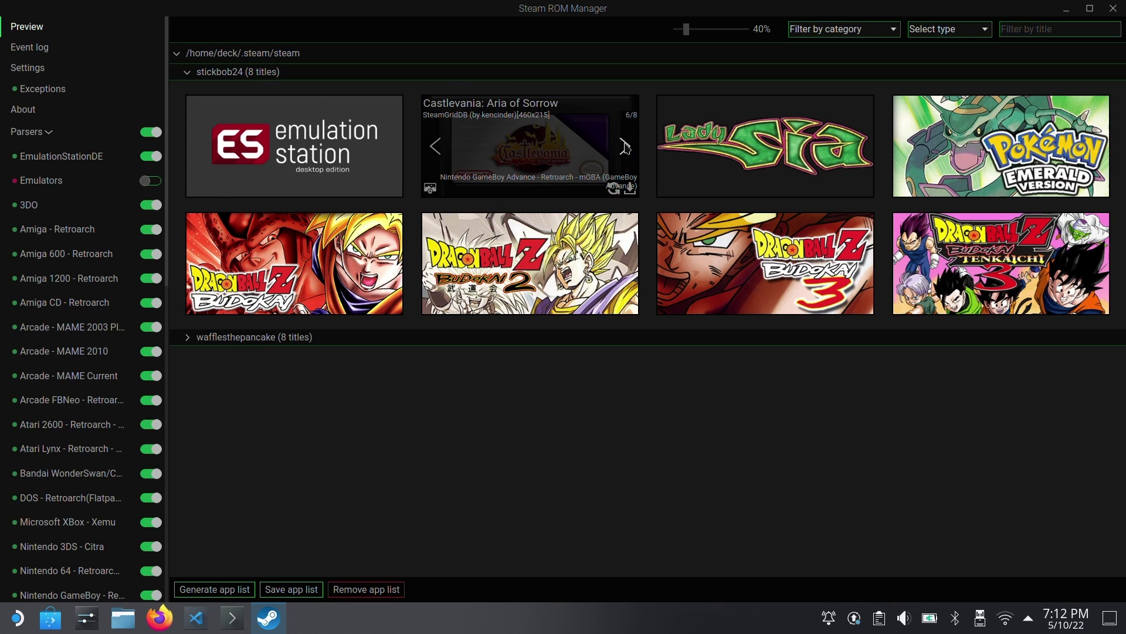
click(624, 147)
click(624, 147)
click(624, 147)
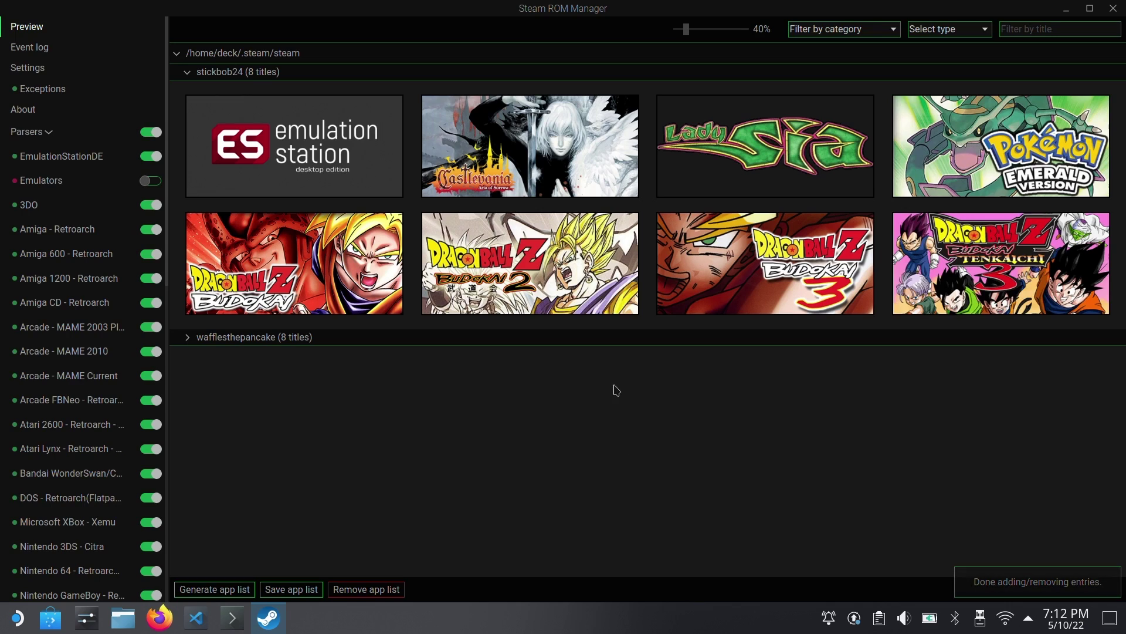
click(1114, 9)
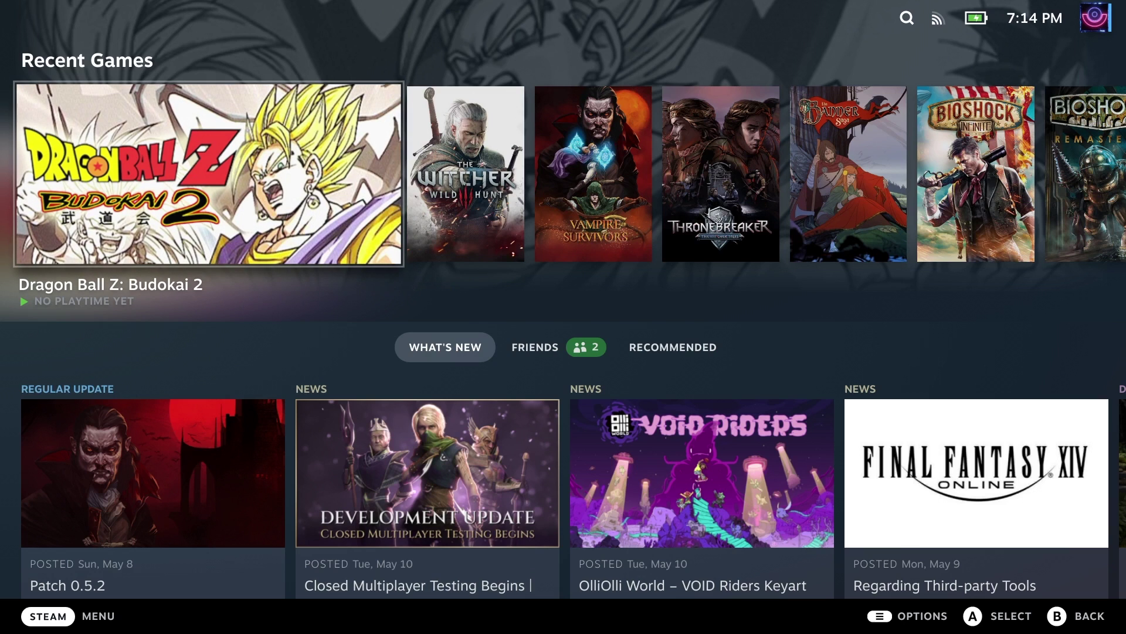
Open the Library's Non-Steam shelf and select Dragon Ball Z: Budokai 2 to view its page.
key(ctrl+1)
key(Down)
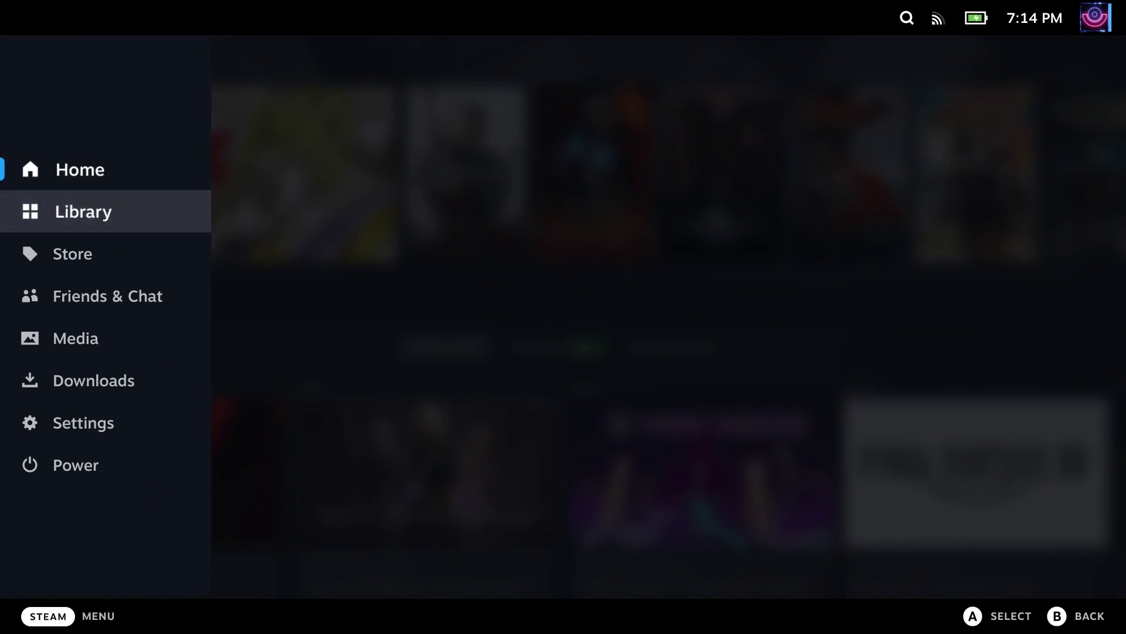
key(Return)
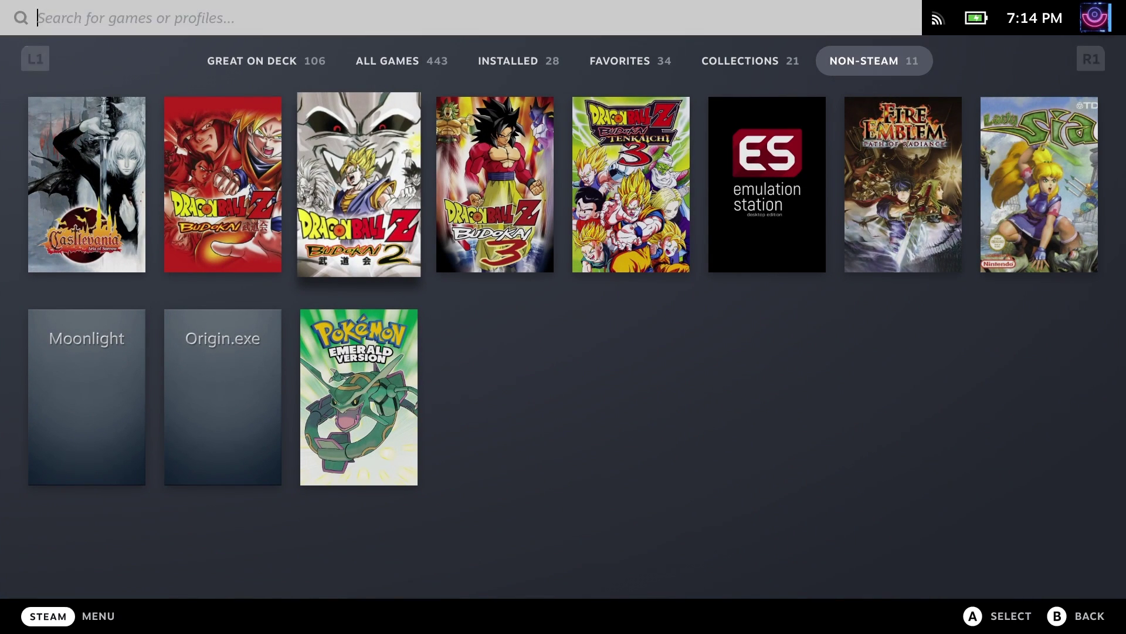
key(Right)
key(Right)
key(Right)
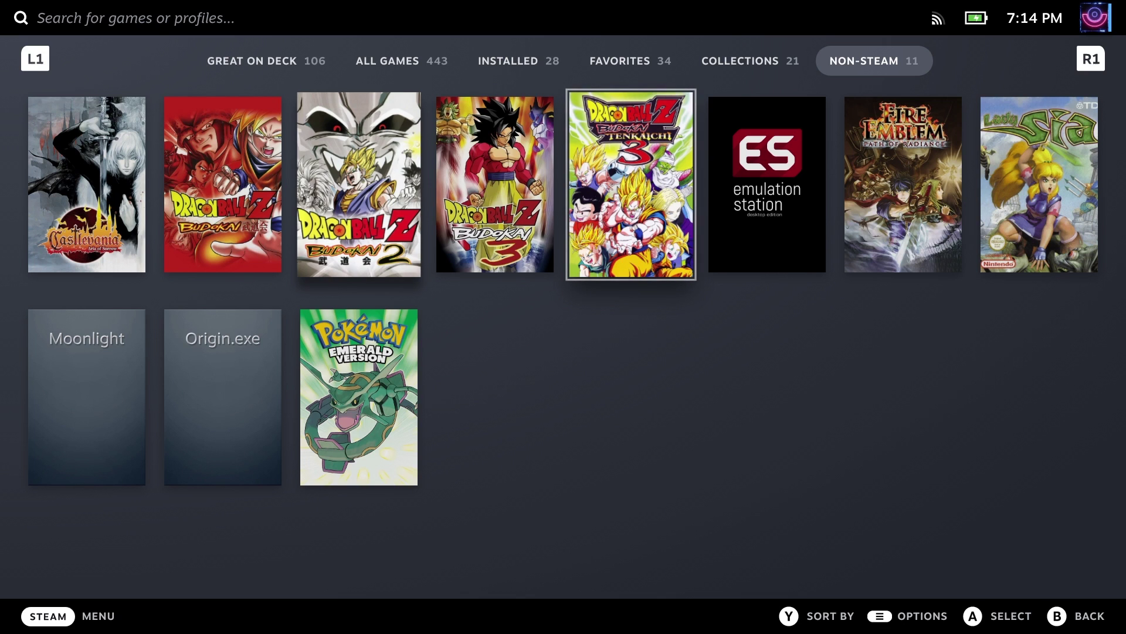
key(Left)
key(Left)
key(Return)
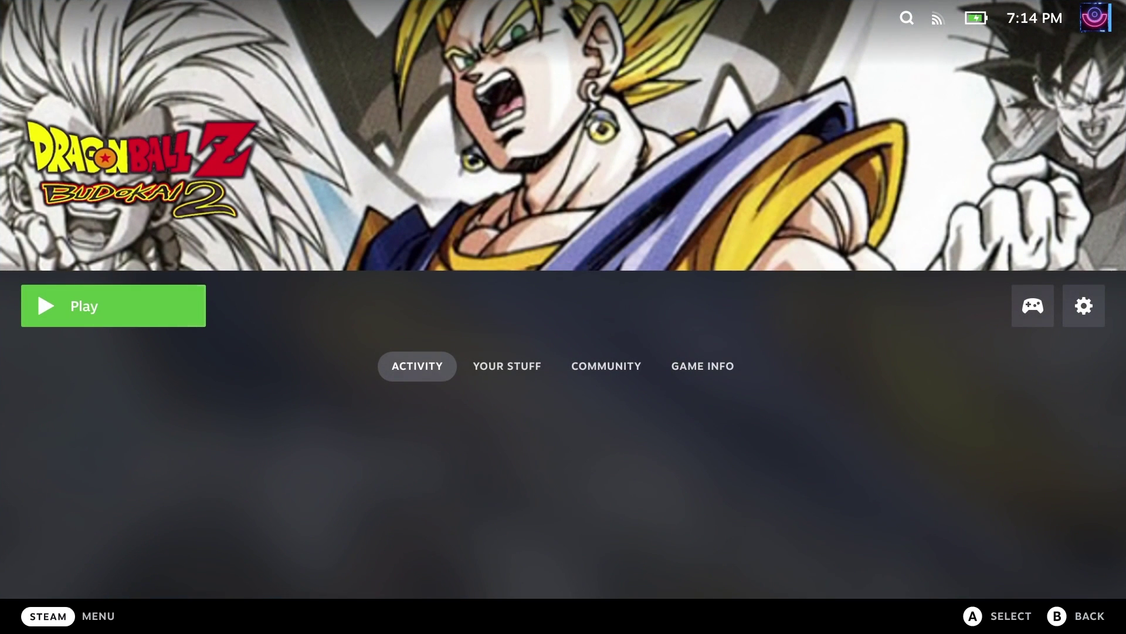
Start Dragon Ball Z: Budokai 2 with the Play button on its game page.
key(Return)
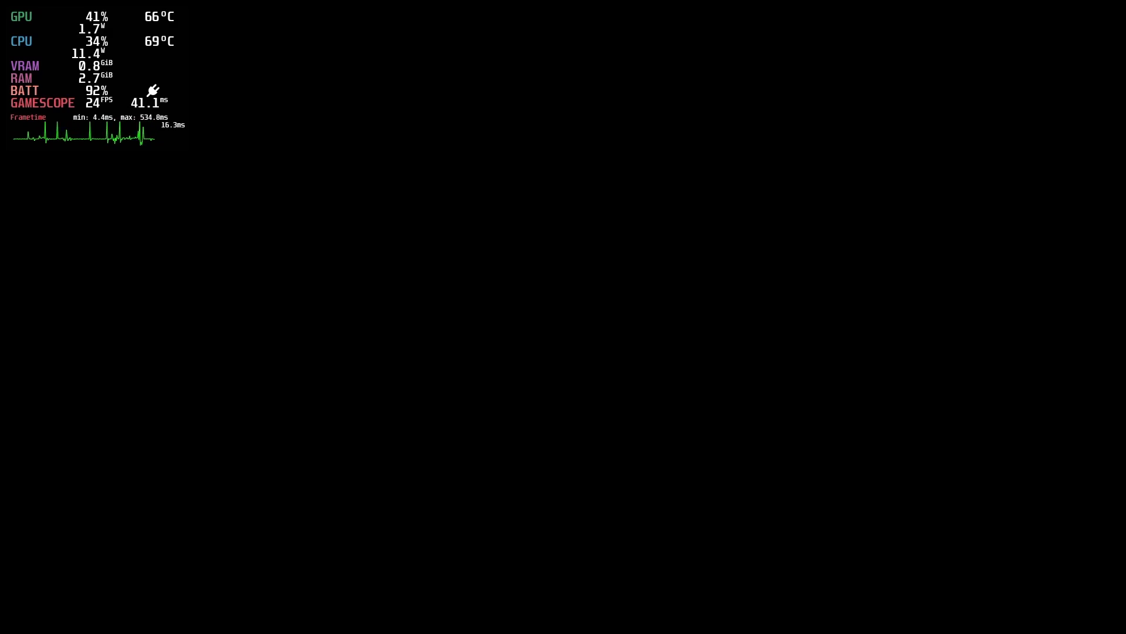